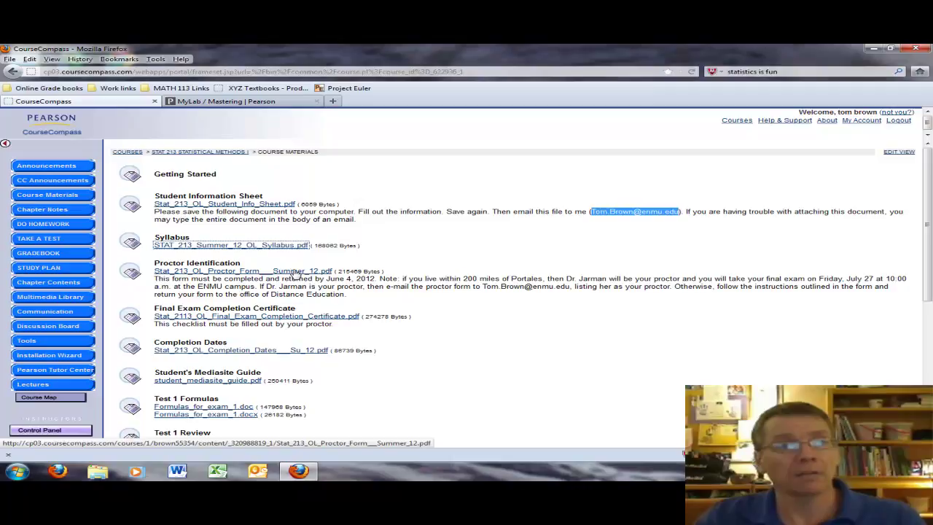
Step: Open Stat_213_OL_Proctor_Form___Summer_12.pdf under Proctor Identification in Course Materials
left_click(296, 273)
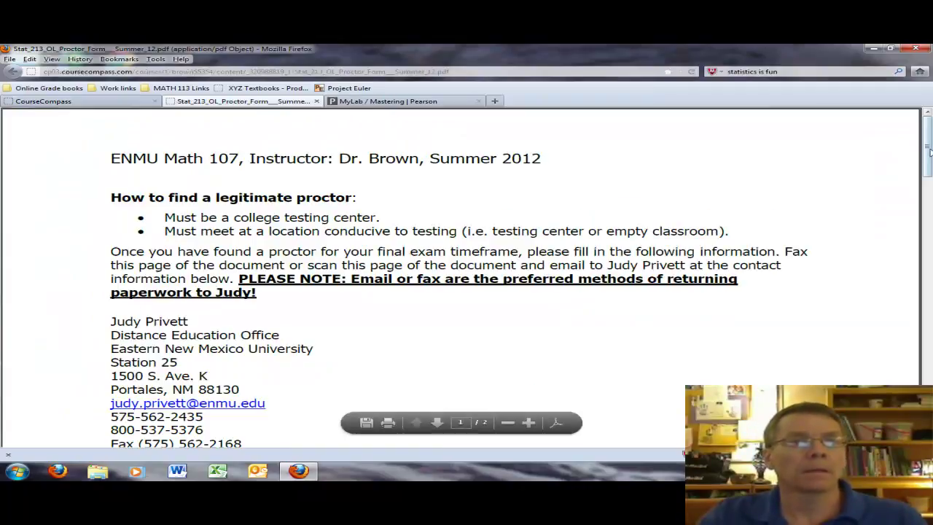
Step: Read the top of the proctor form, briefly highlighting the distance education contact lines
mouse_move(928, 144)
left_mouse_down()
mouse_move(925, 312)
mouse_move(924, 135)
left_mouse_up()
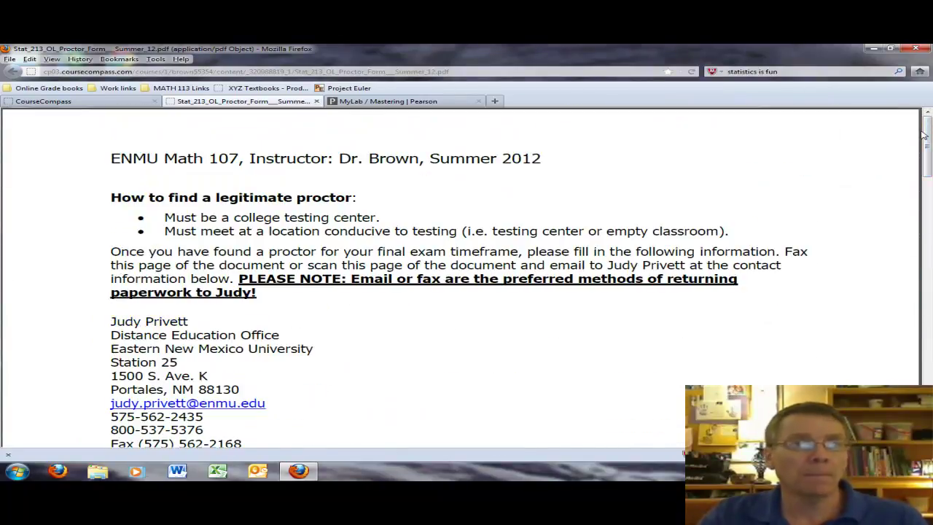
left_click_drag(928, 142, 928, 153)
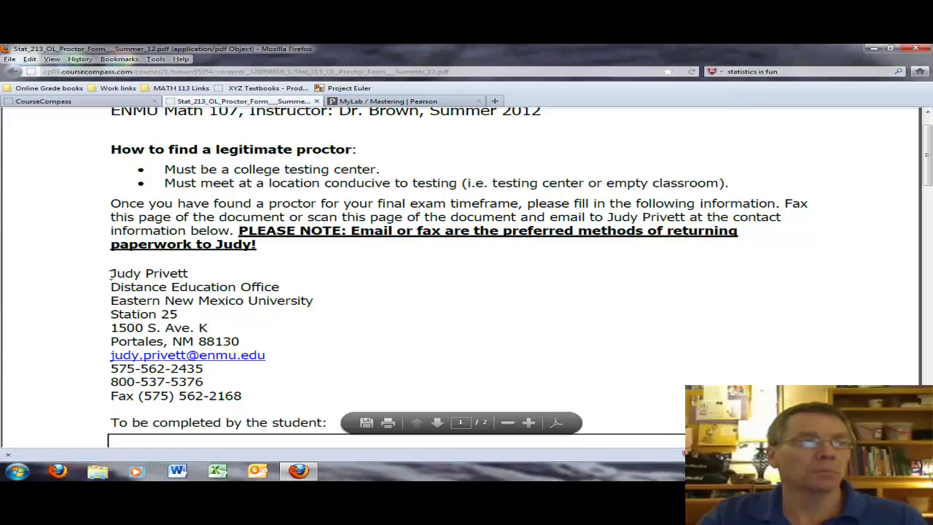
left_click_drag(109, 274, 241, 287)
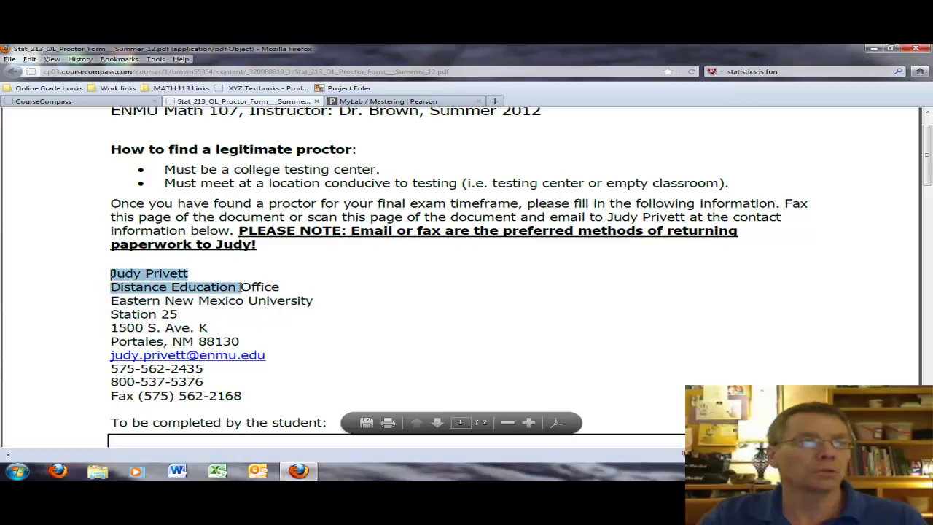
left_click(179, 274)
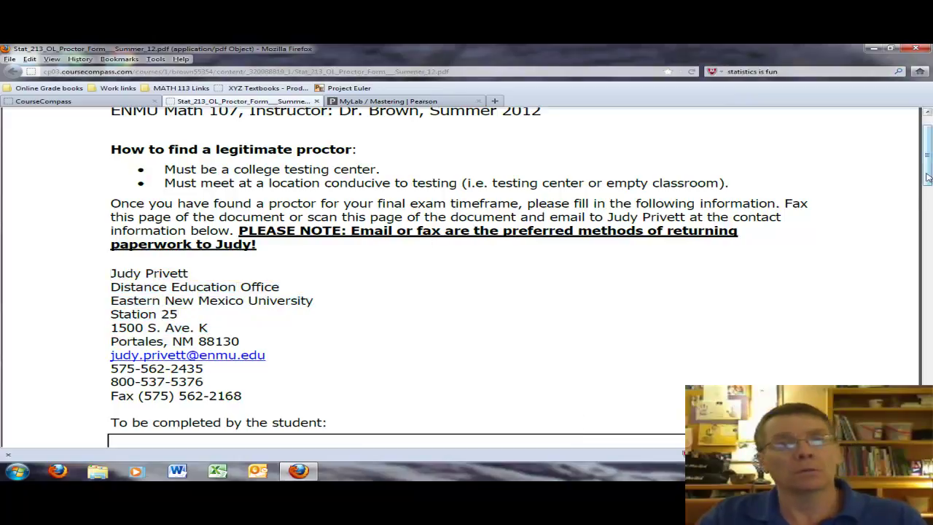
Step: Scroll through the proctor form's expectations, then close the PDF tab to return to Course Materials
left_click_drag(930, 175, 930, 207)
scroll(911, 211, "down", 6)
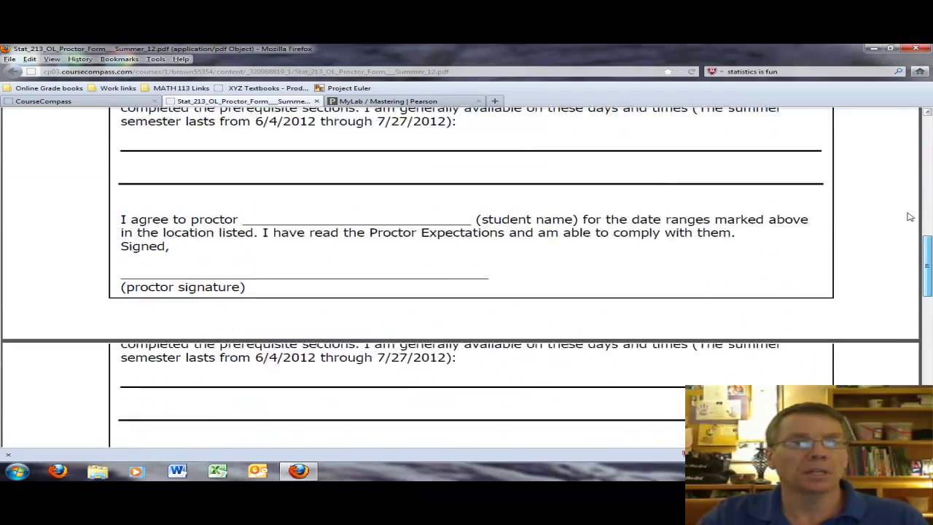
scroll(918, 198, "up", 8)
scroll(919, 199, "down", 6)
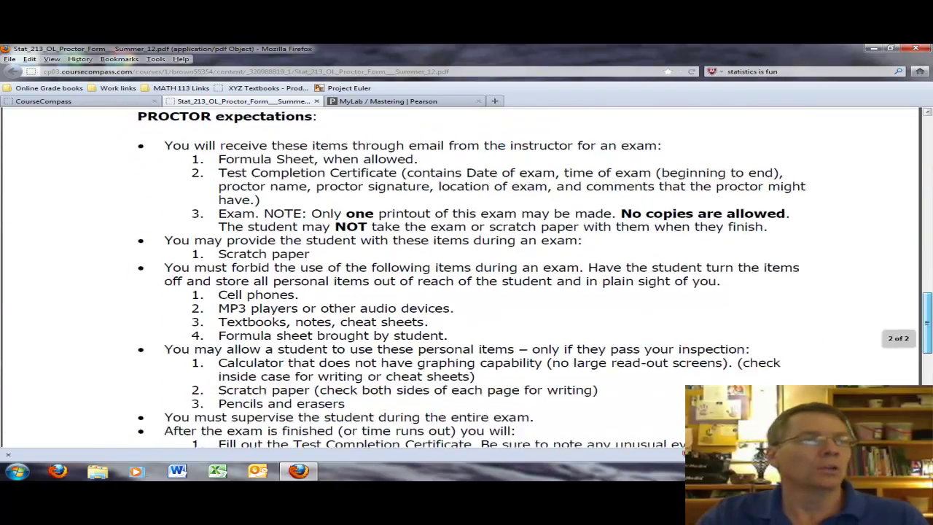
scroll(919, 198, "up", 5)
scroll(467, 277, "up", 10)
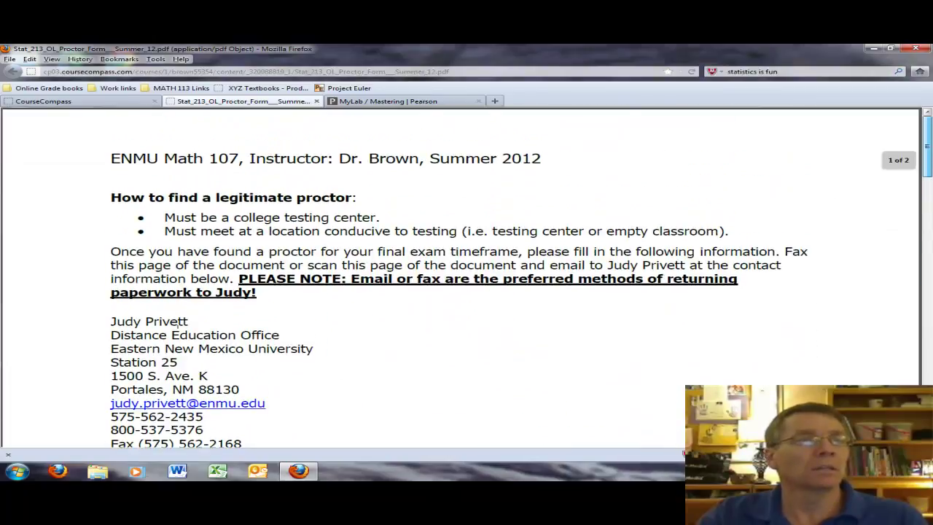
scroll(467, 277, "down", 10)
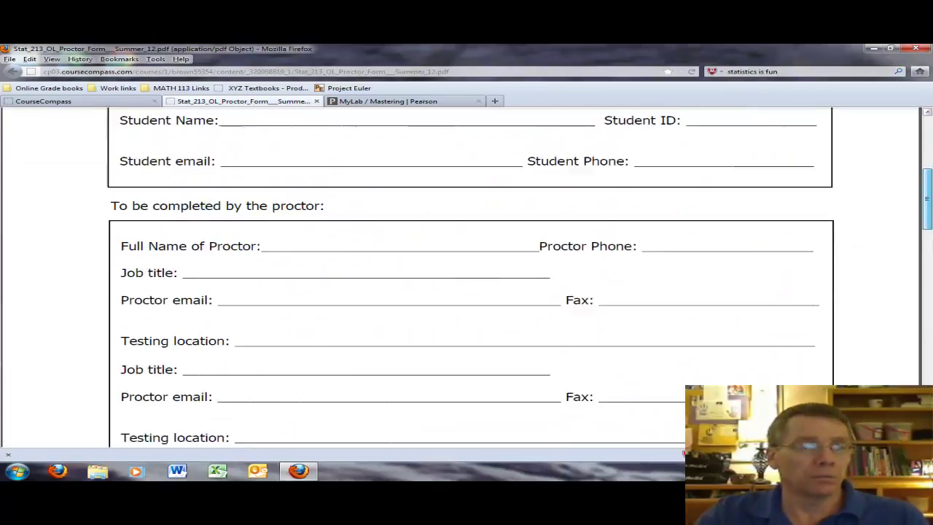
scroll(466, 277, "down", 8)
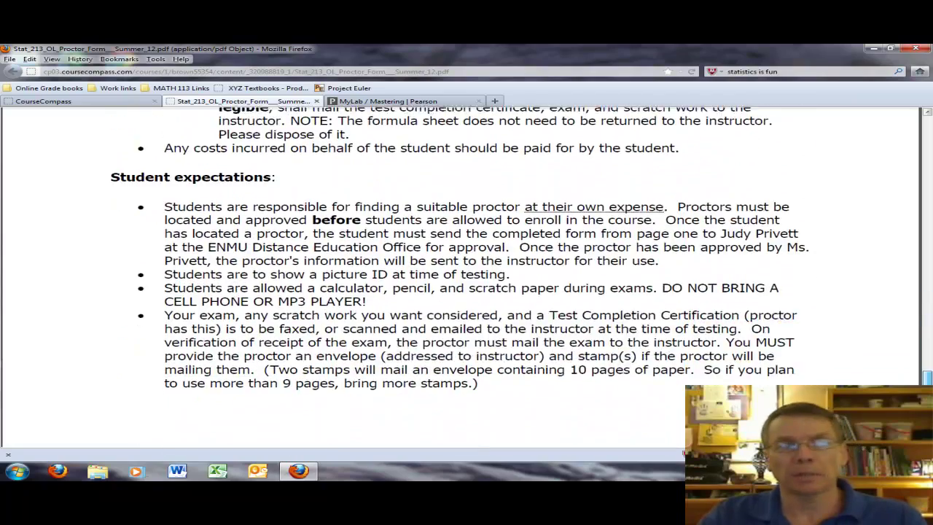
scroll(467, 277, "up", 8)
scroll(467, 277, "down", 8)
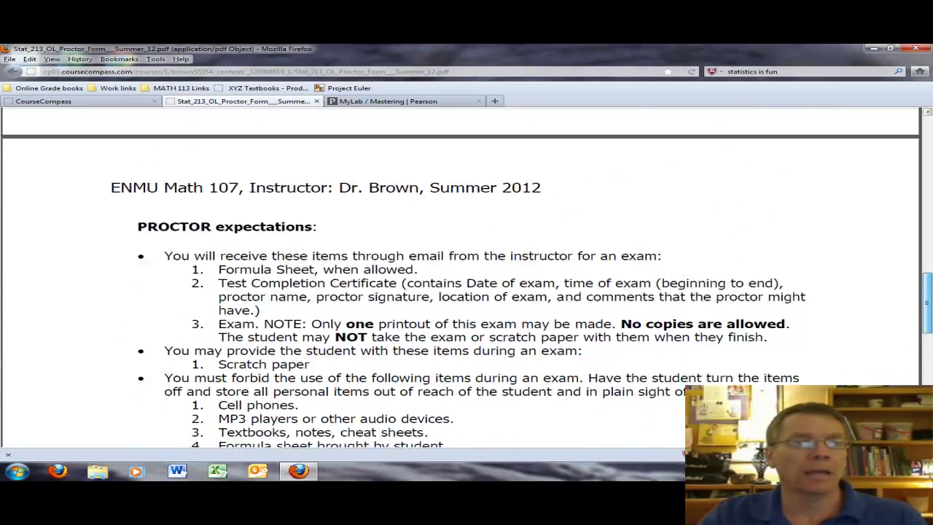
scroll(466, 277, "down", 1)
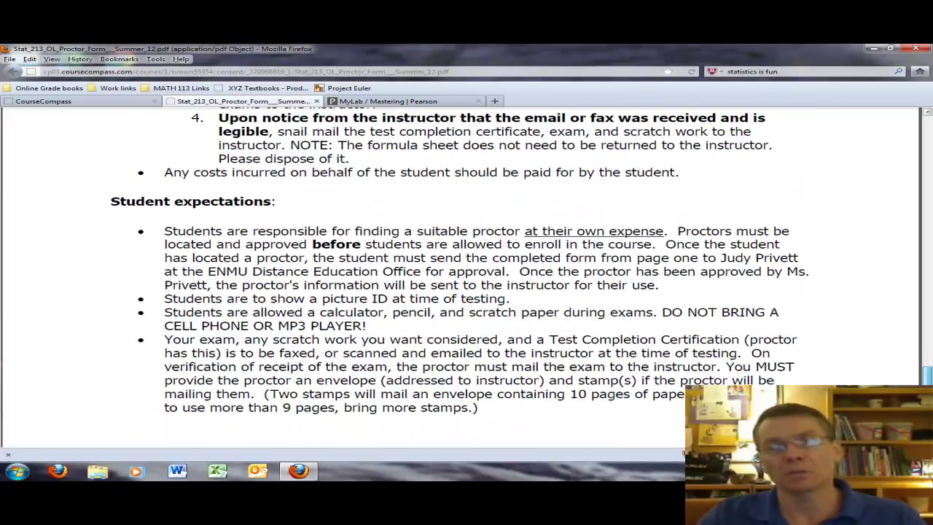
scroll(467, 277, "down", 1)
scroll(467, 277, "down", 1)
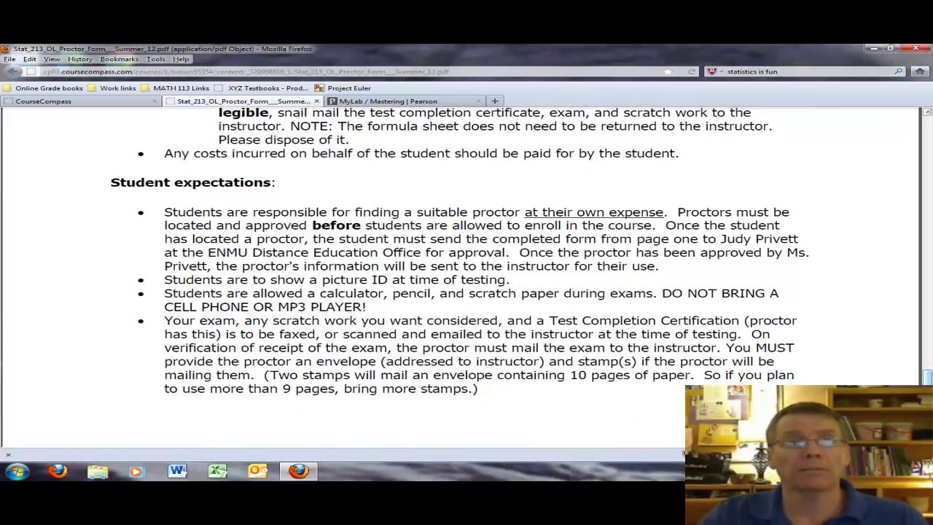
left_click(317, 100)
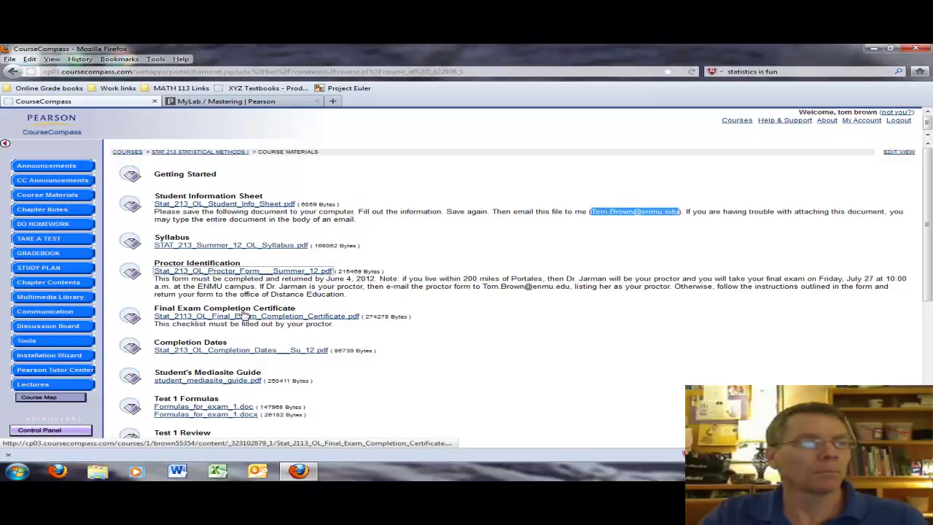
left_click(306, 316)
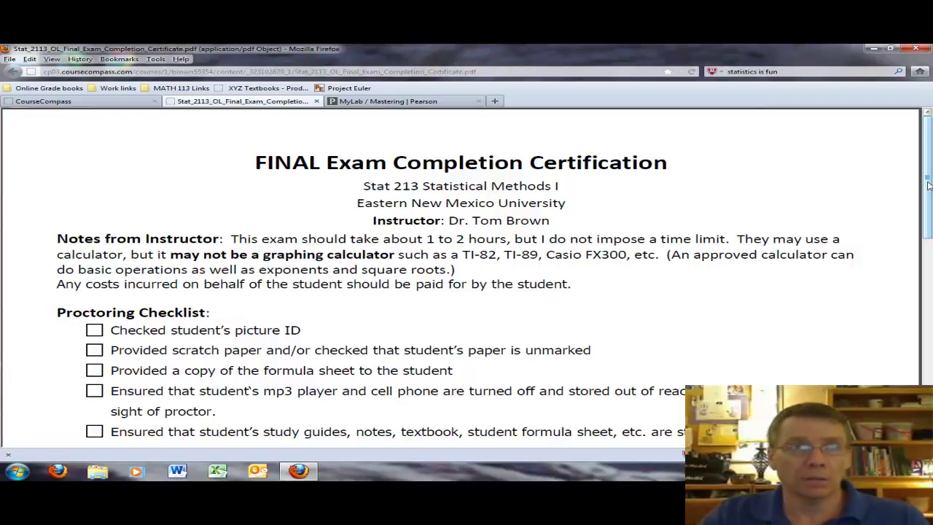
mouse_move(928, 186)
left_mouse_down()
mouse_move(929, 315)
mouse_move(929, 188)
left_mouse_up()
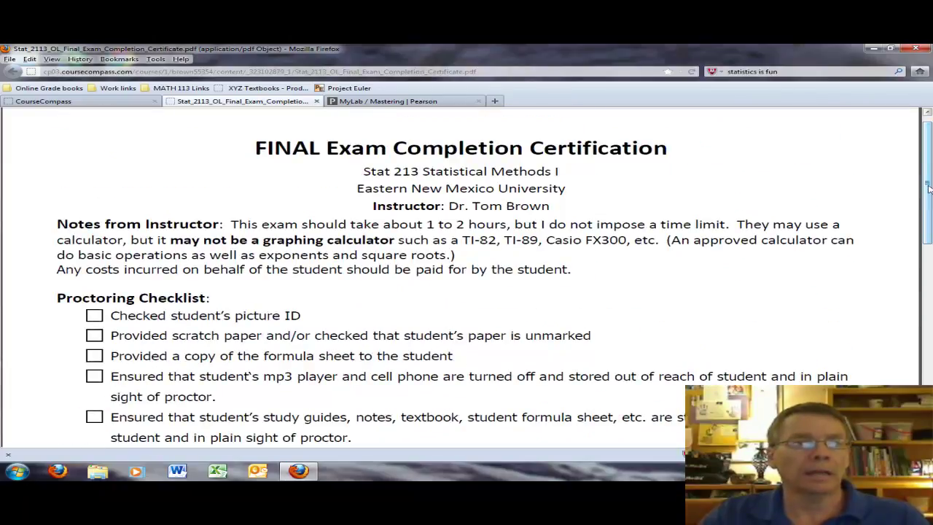
mouse_move(928, 188)
left_mouse_down()
mouse_move(928, 316)
mouse_move(920, 173)
left_mouse_up()
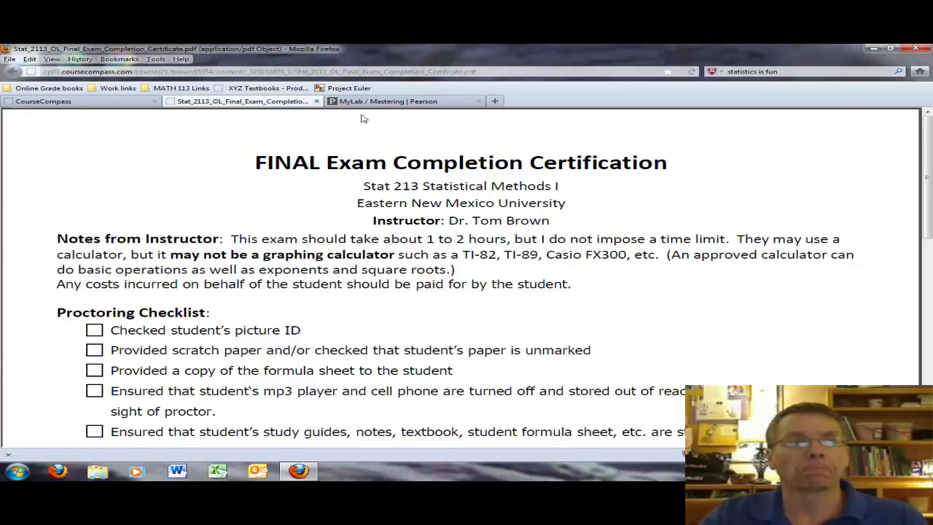
Step: Close the certificate, open Stat_213_OL_Completion_Dates___Su_12.pdf, and show its Homework Due Dates table
left_click(316, 103)
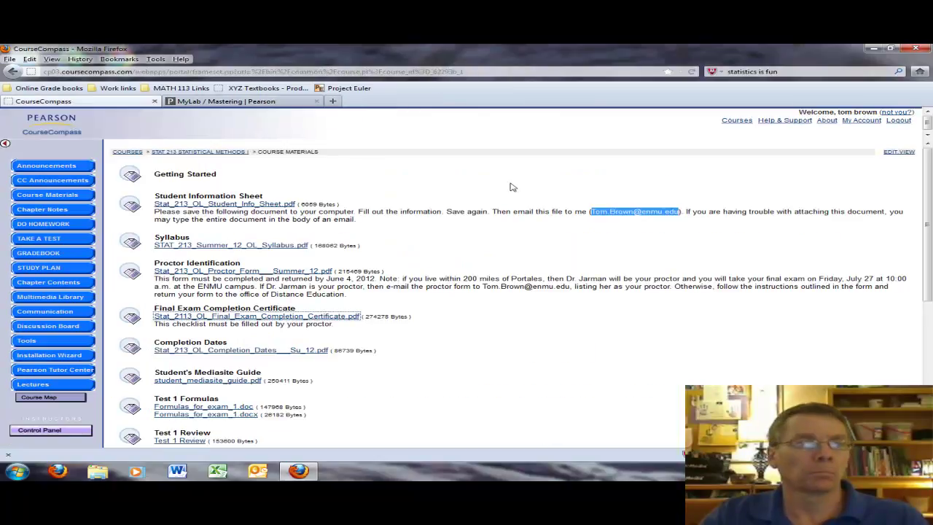
left_click(266, 350)
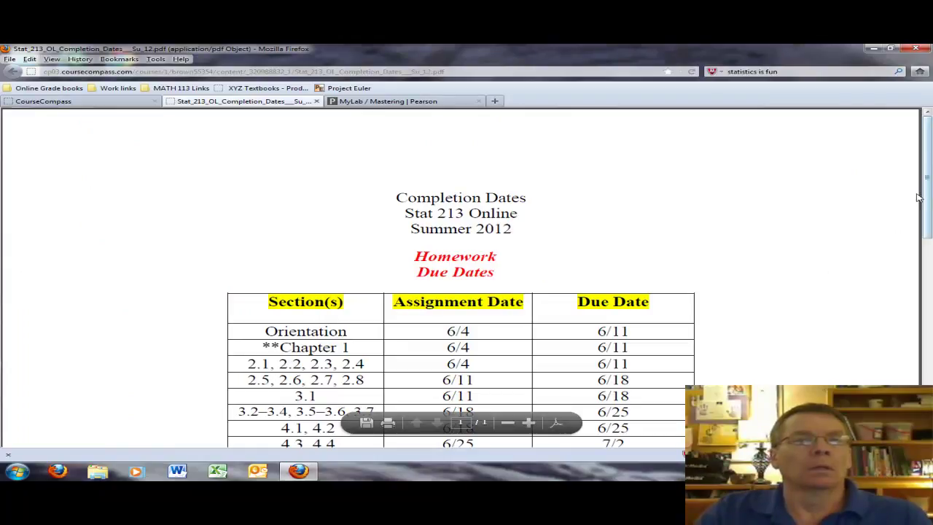
mouse_move(927, 197)
left_mouse_down()
mouse_move(929, 394)
mouse_move(928, 190)
left_mouse_up()
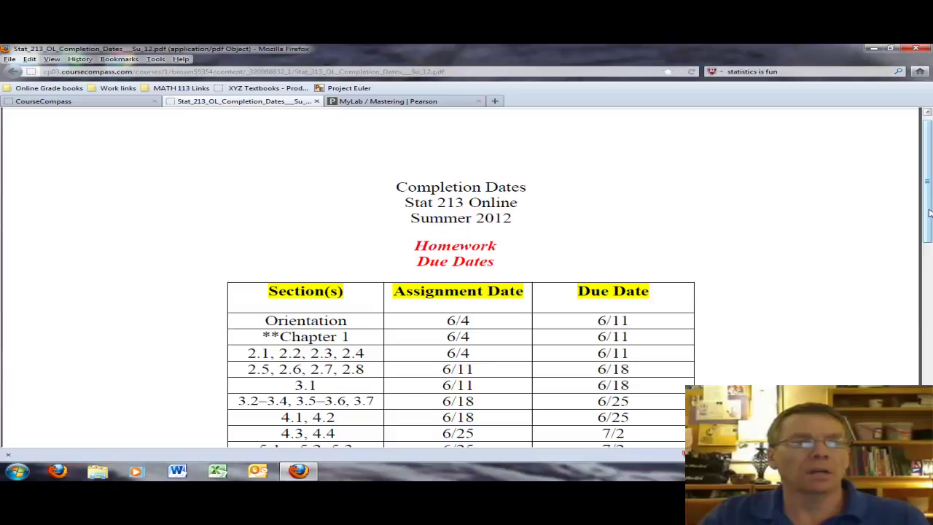
left_click_drag(929, 208, 930, 270)
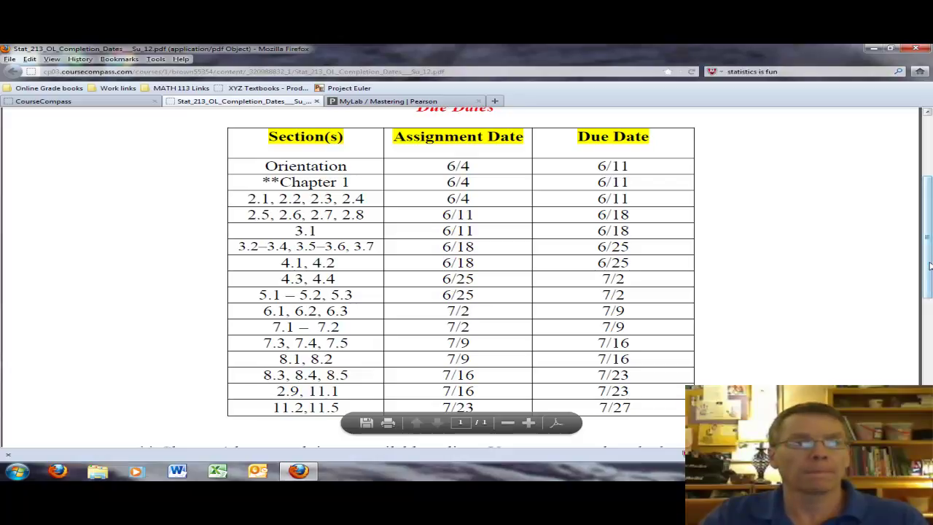
scroll(930, 266, "down", 1)
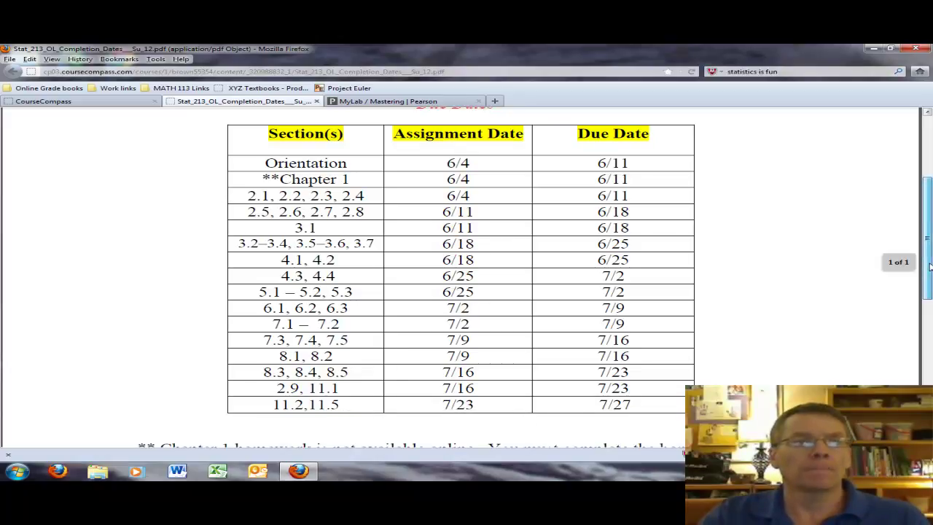
mouse_move(929, 266)
left_mouse_down()
mouse_move(930, 327)
mouse_move(930, 254)
mouse_move(930, 277)
mouse_move(930, 268)
left_mouse_up()
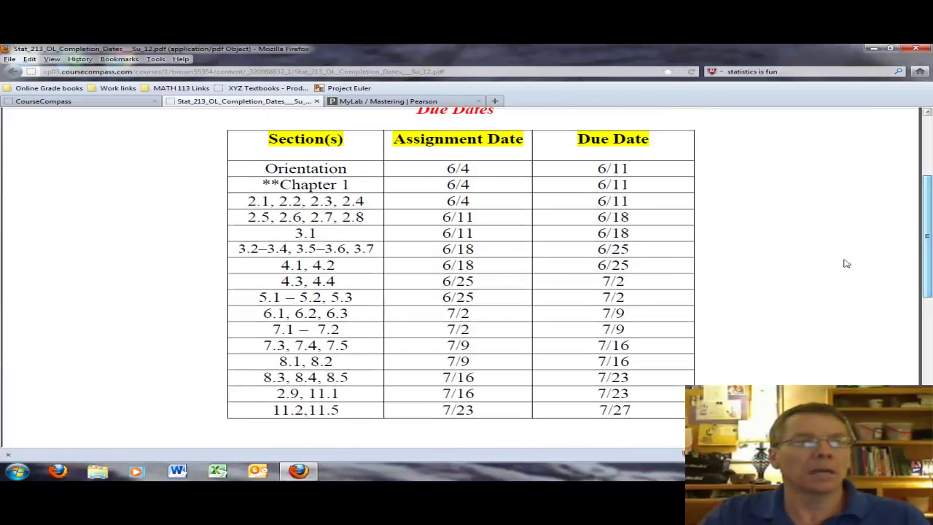
left_click_drag(264, 183, 352, 187)
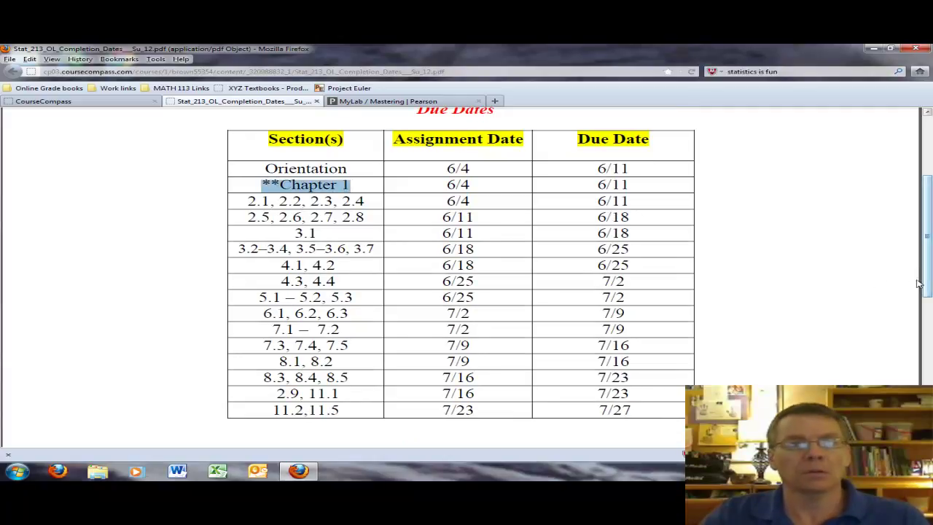
scroll(920, 283, "down", 4)
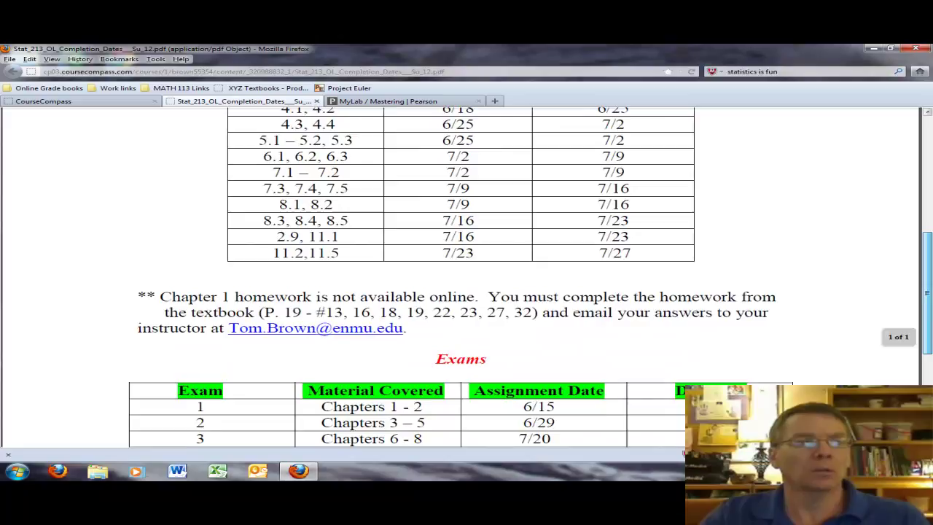
scroll(921, 283, "up", 2)
scroll(536, 277, "up", 1)
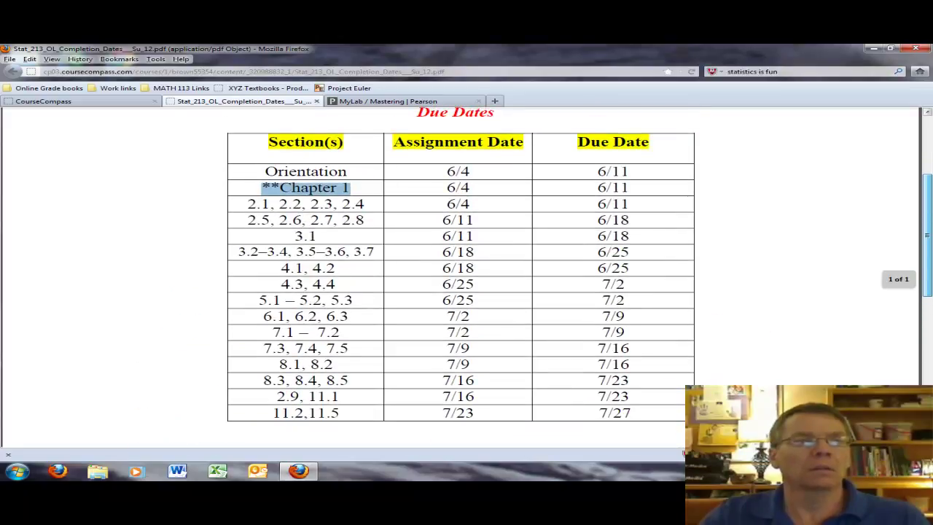
scroll(459, 262, "down", 2)
scroll(460, 263, "up", 1)
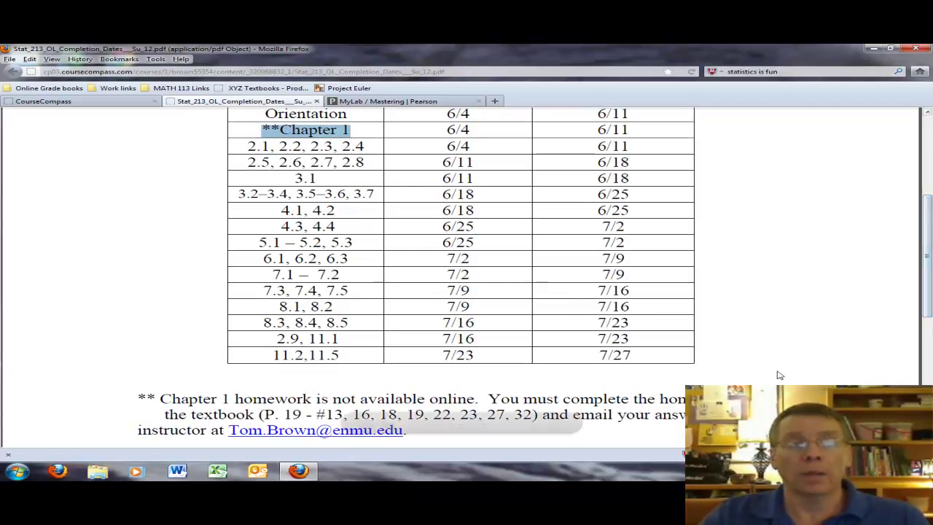
left_click(854, 296)
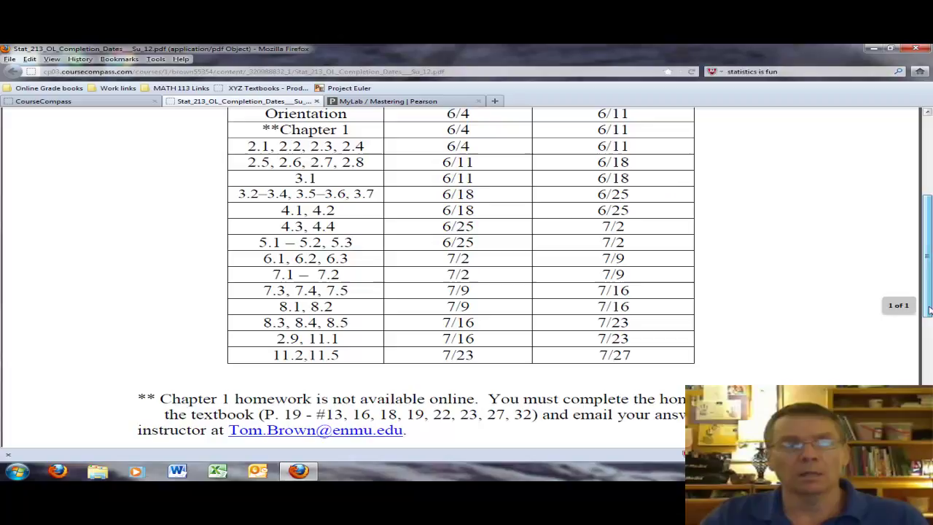
scroll(926, 306, "up", 2)
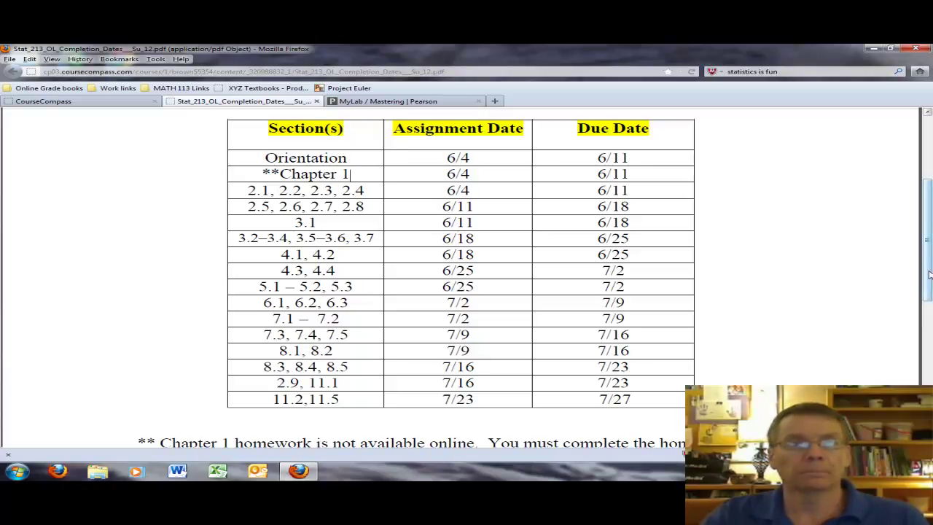
scroll(931, 320, "down", 3)
Step: In the Exams table, highlight Exam 1's dates 6/15 and 6/17 and the Final's 7/27
left_click_drag(931, 321, 922, 381)
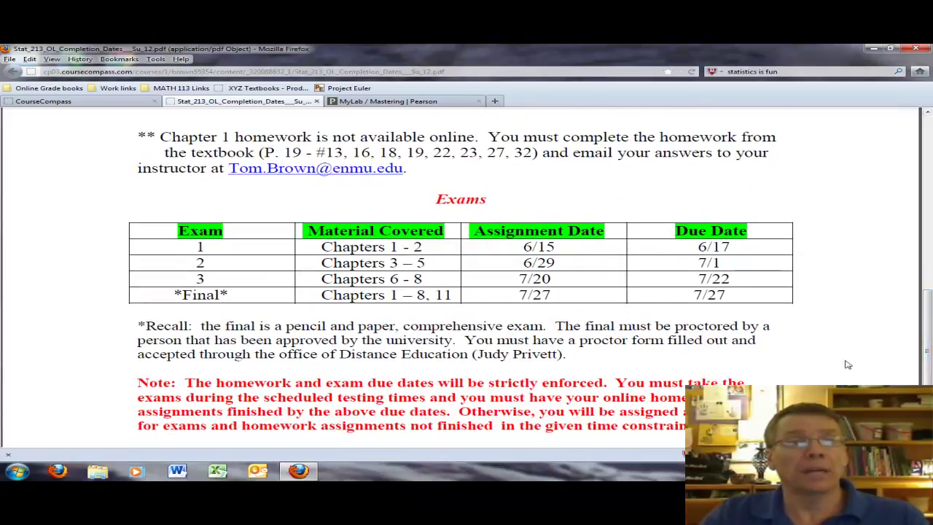
left_click_drag(524, 247, 769, 251)
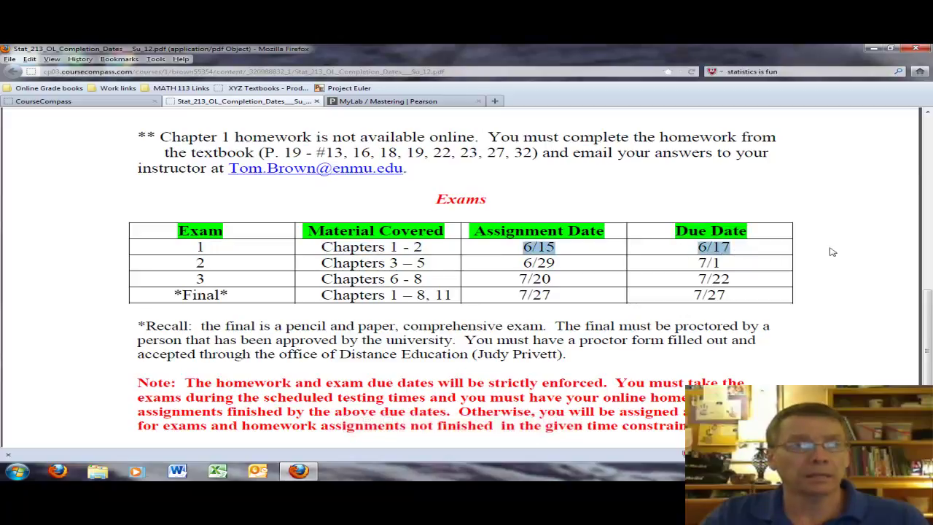
left_click_drag(516, 292, 595, 293)
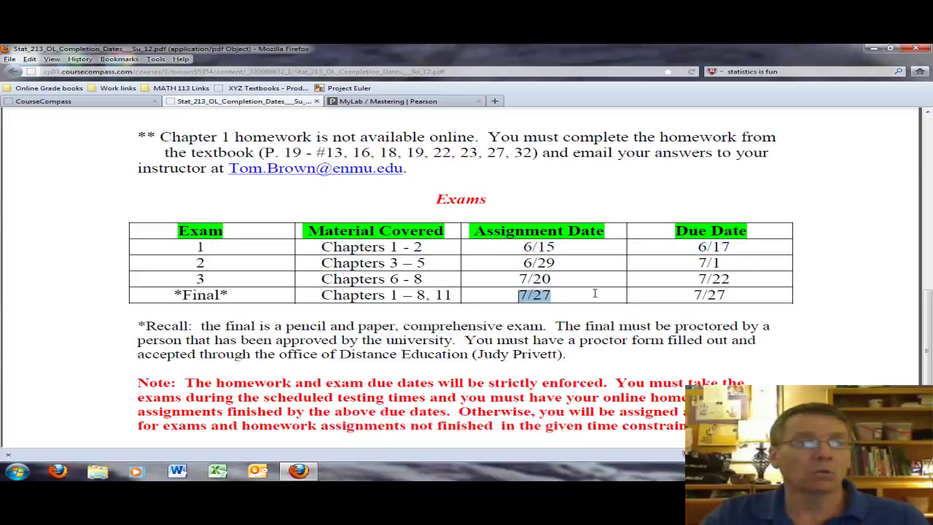
left_click_drag(705, 294, 725, 300)
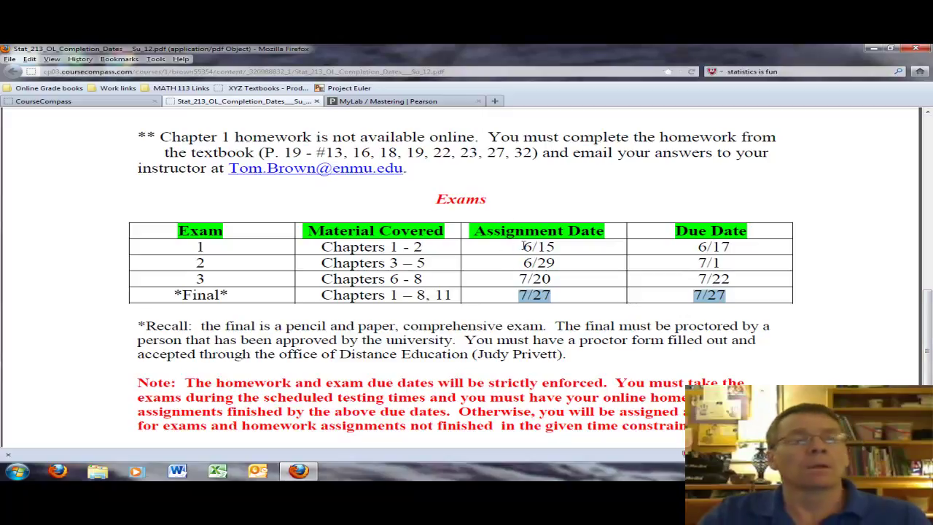
left_click_drag(523, 247, 729, 250)
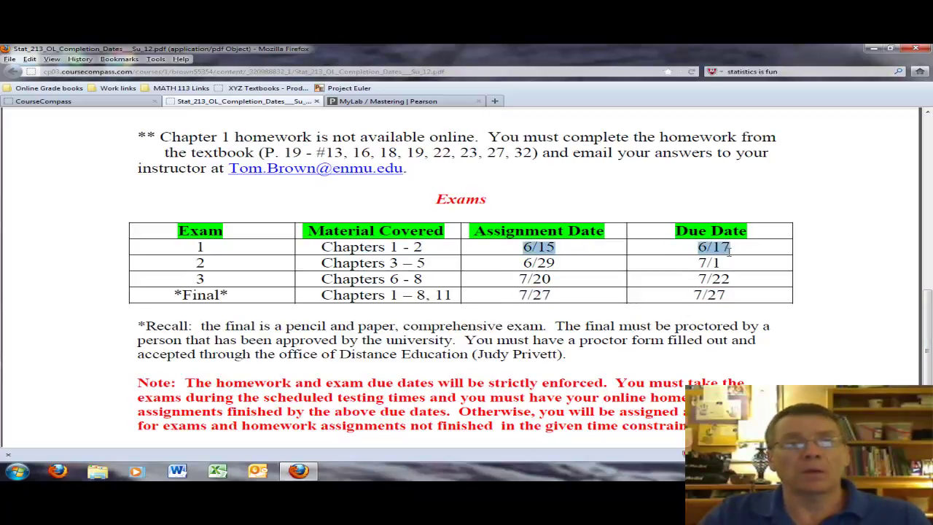
left_click(860, 241)
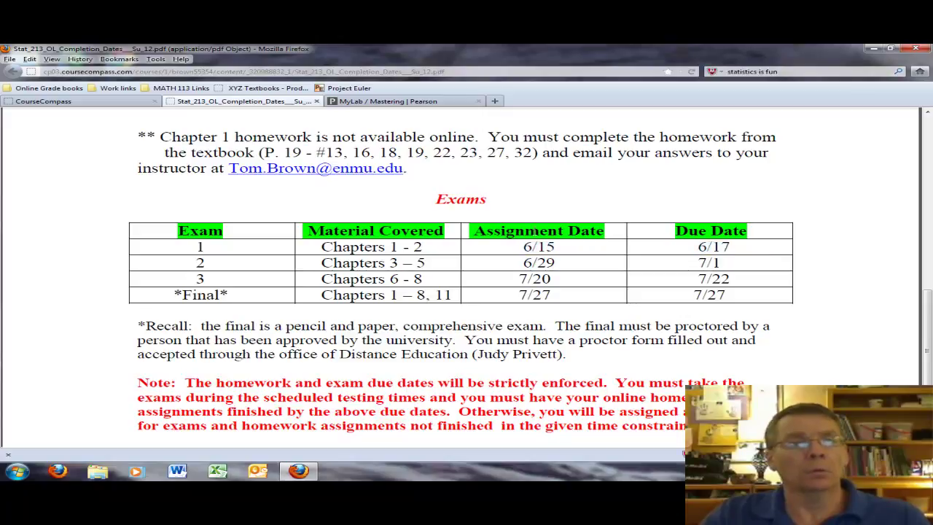
left_click_drag(525, 246, 598, 246)
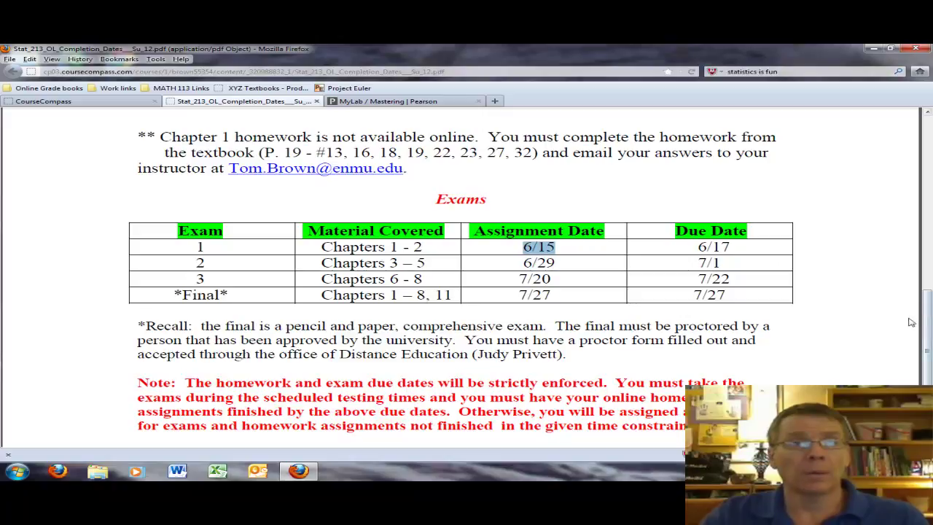
Step: Highlight the rows for Exams 1 and 2, then the whole Final exam row
left_click_drag(182, 250, 629, 249)
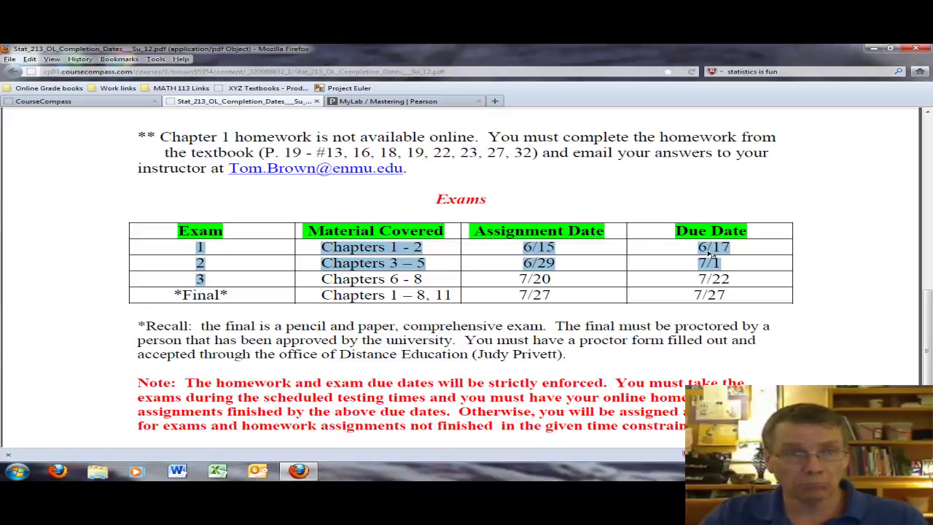
left_click(736, 283)
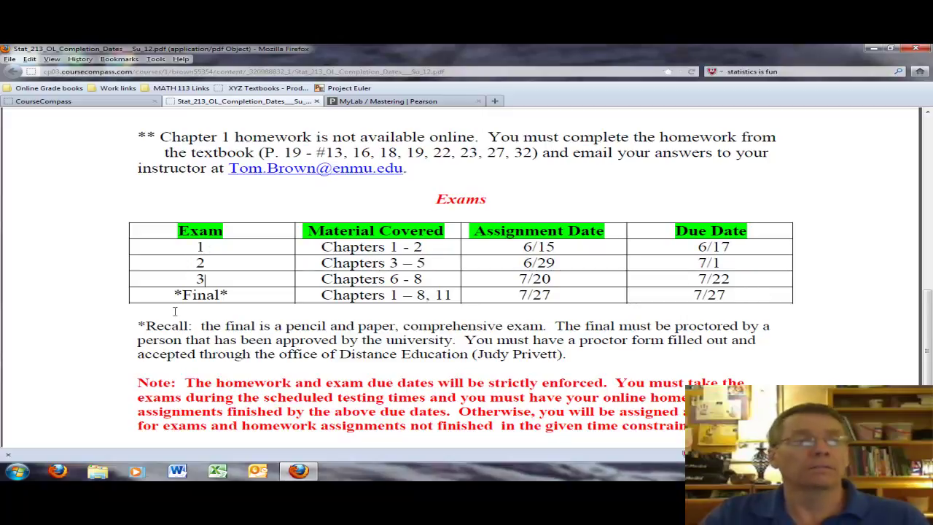
left_click_drag(175, 294, 733, 300)
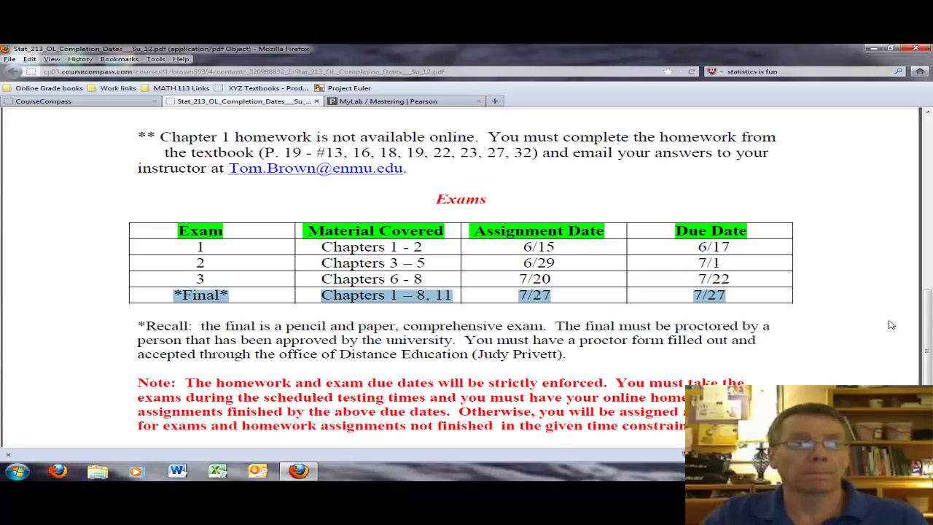
left_click_drag(926, 331, 927, 363)
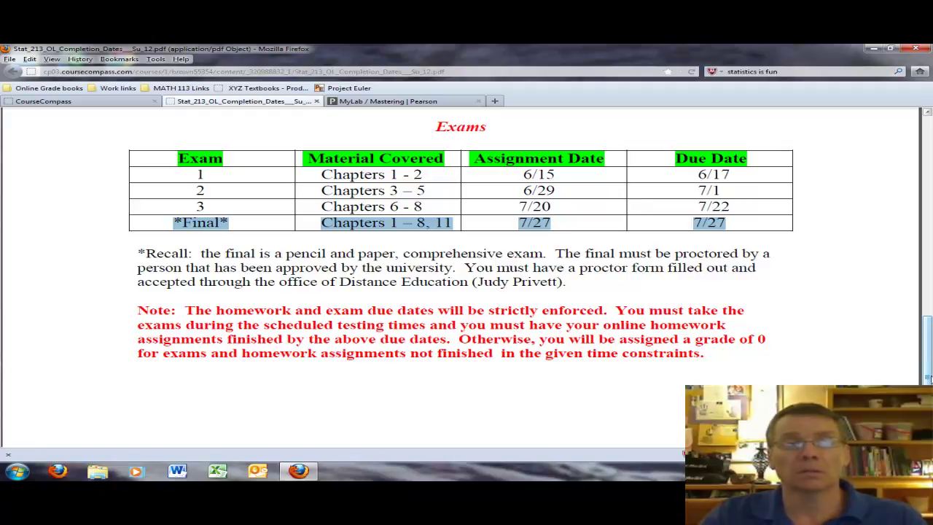
Step: Return to the Homework Due Dates table, highlight Orientation's 6/4, and close the PDF with Ctrl+W
left_click_drag(920, 381, 921, 240)
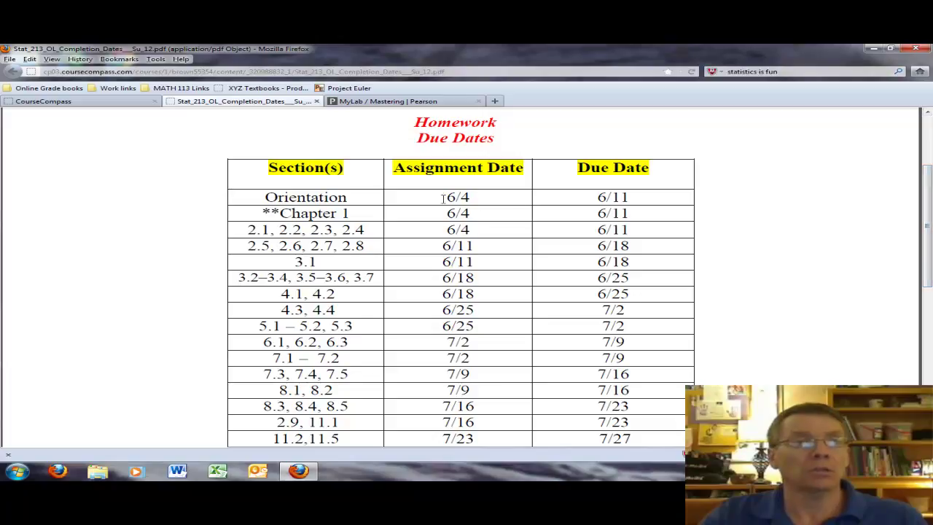
left_click_drag(444, 197, 537, 202)
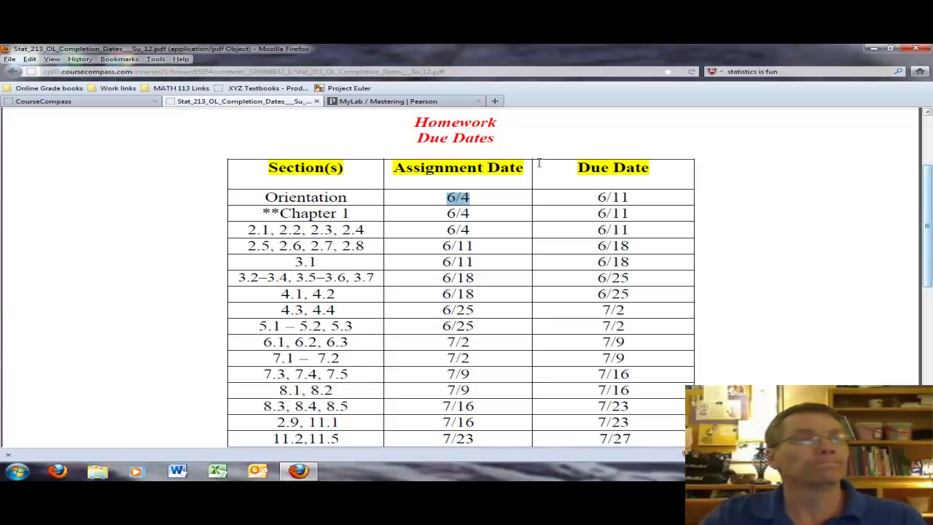
key("ctrl+w")
scroll(896, 358, "down", 1)
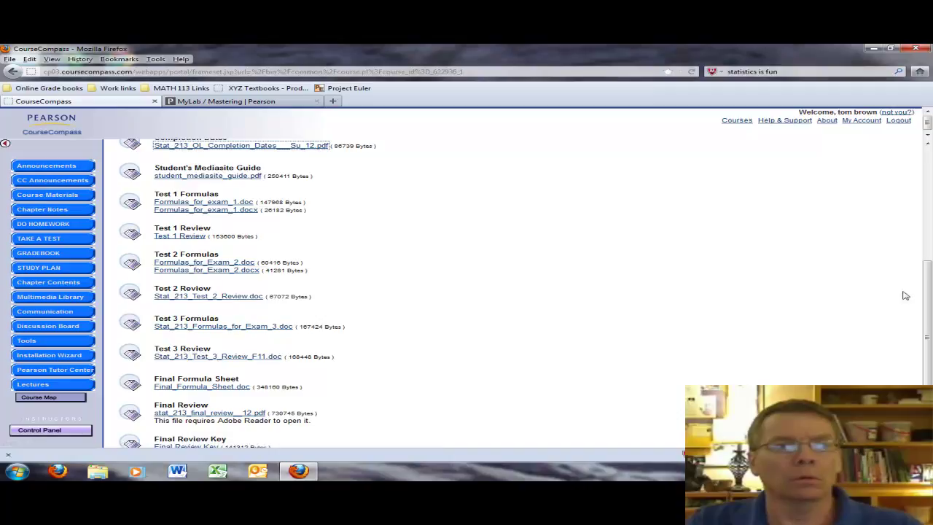
left_click_drag(928, 318, 930, 344)
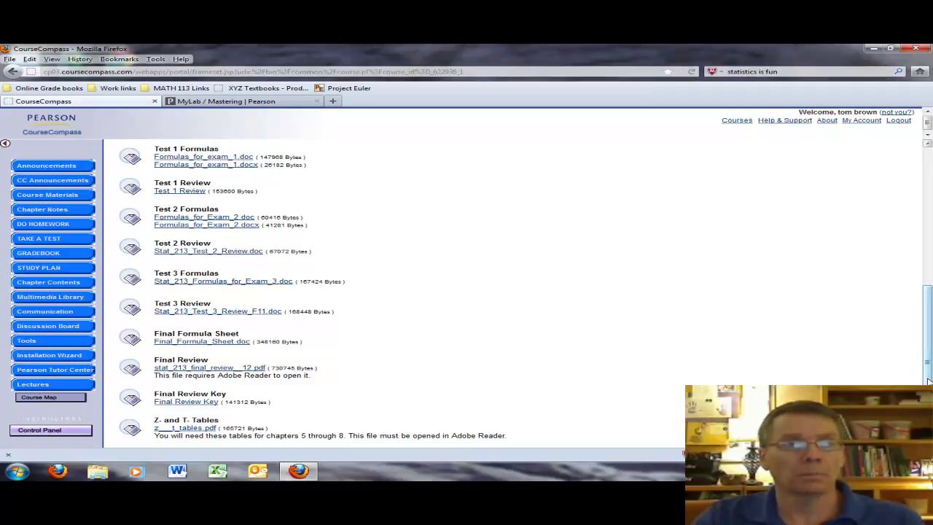
Step: Go to Chapter Notes and open the Chapter_01.ppt slide file
left_click(51, 211)
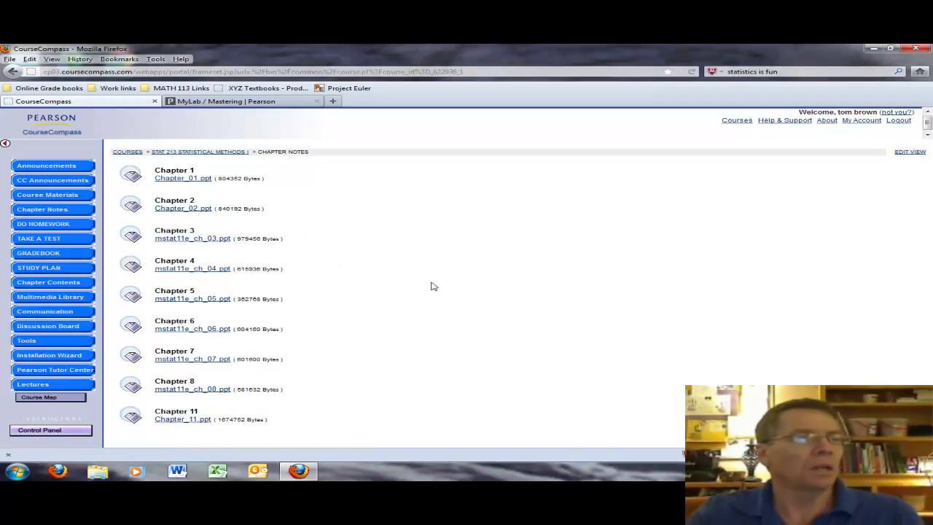
left_click(177, 180)
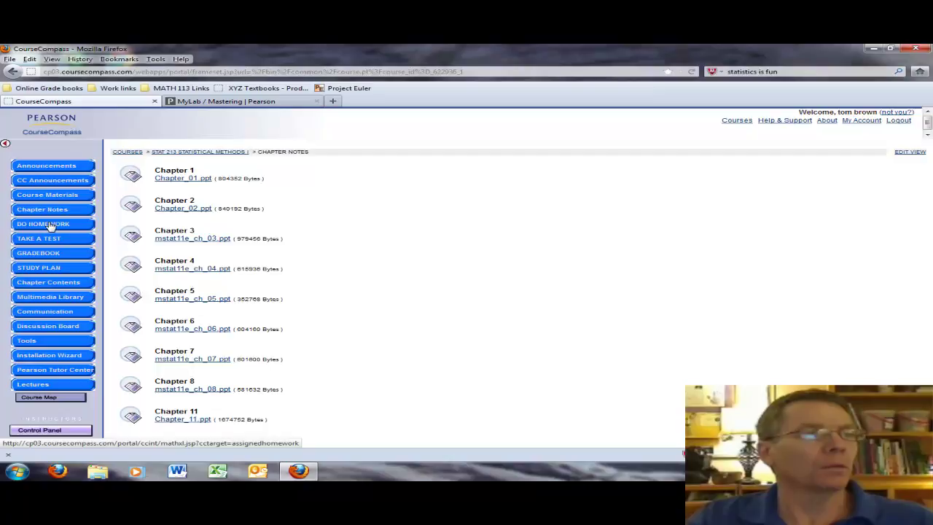
Step: Open DO HOMEWORK and scroll the Homework and Tests list to the bottom and back
left_click(51, 226)
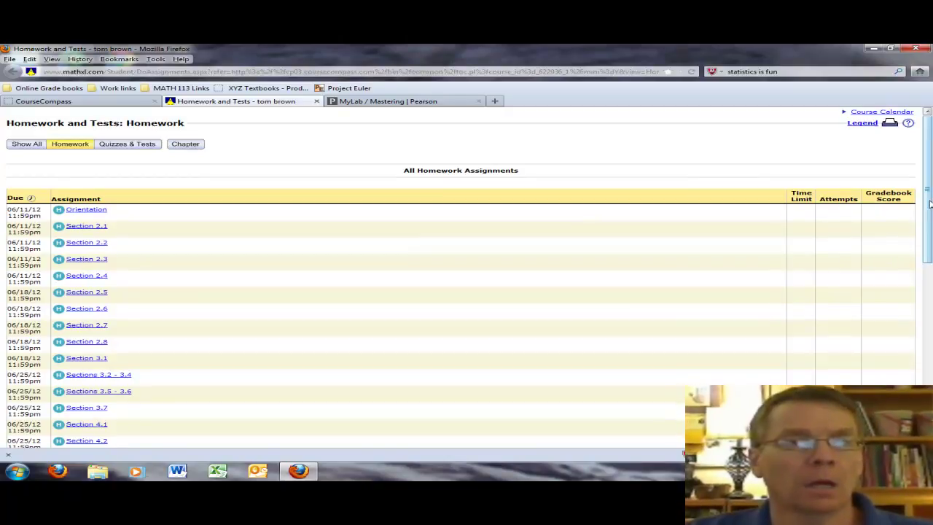
mouse_move(930, 204)
left_mouse_down()
mouse_move(930, 342)
mouse_move(930, 204)
left_mouse_up()
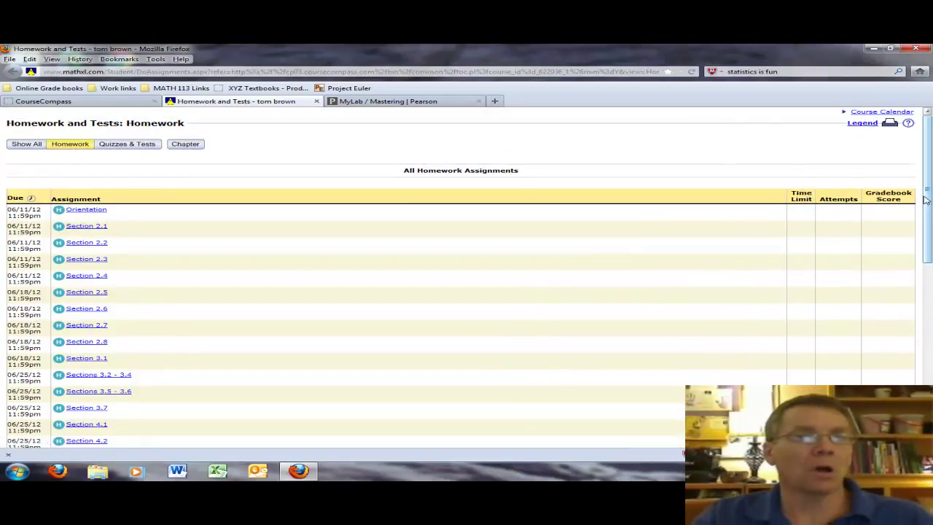
left_click_drag(930, 203, 928, 365)
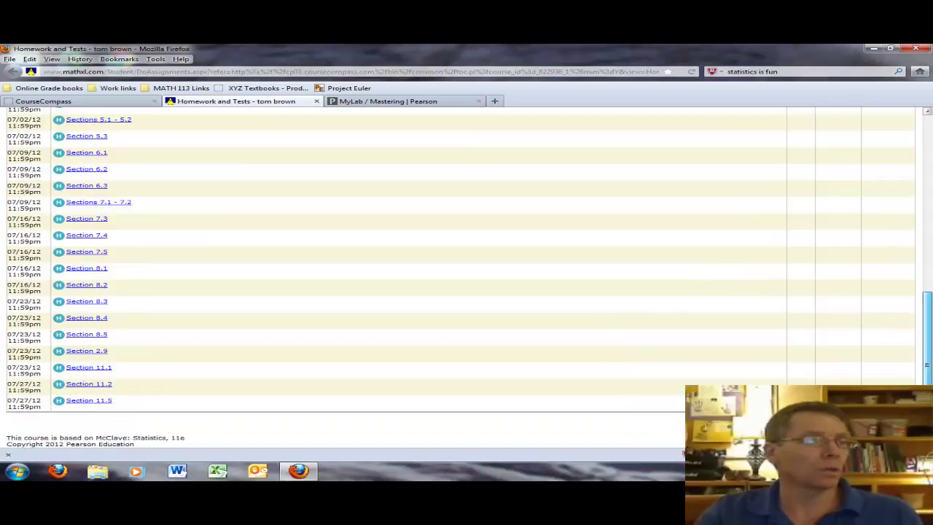
left_click_drag(928, 332, 927, 186)
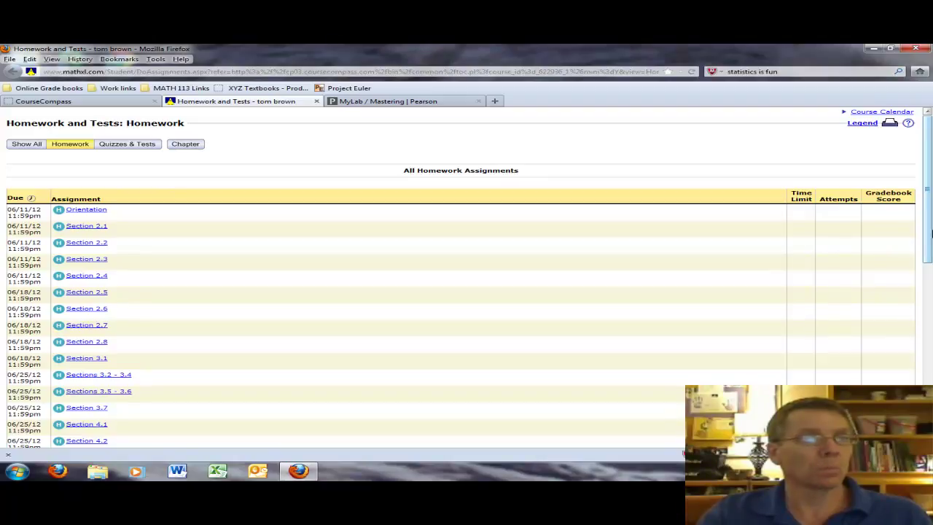
Step: Open the Section 2.1 Homework Overview showing 8 questions due 06/11/12
left_click(82, 227)
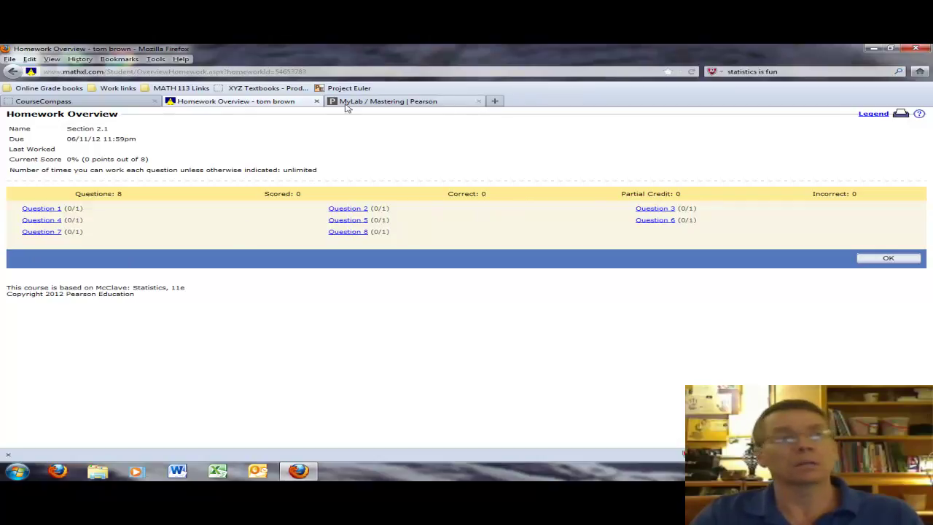
Step: Close the homework tab, view the quizzes and tests page, then open Gradebook results in a new tab
left_click(317, 102)
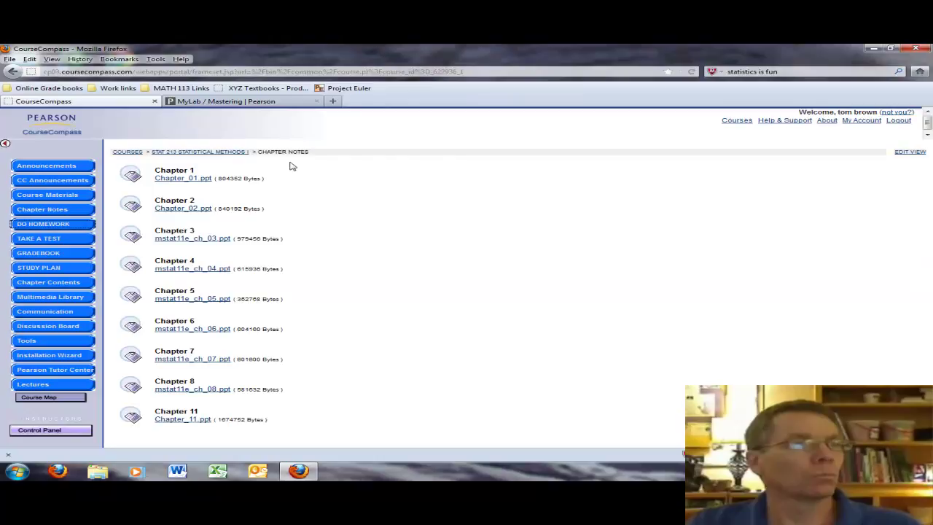
left_click(54, 240)
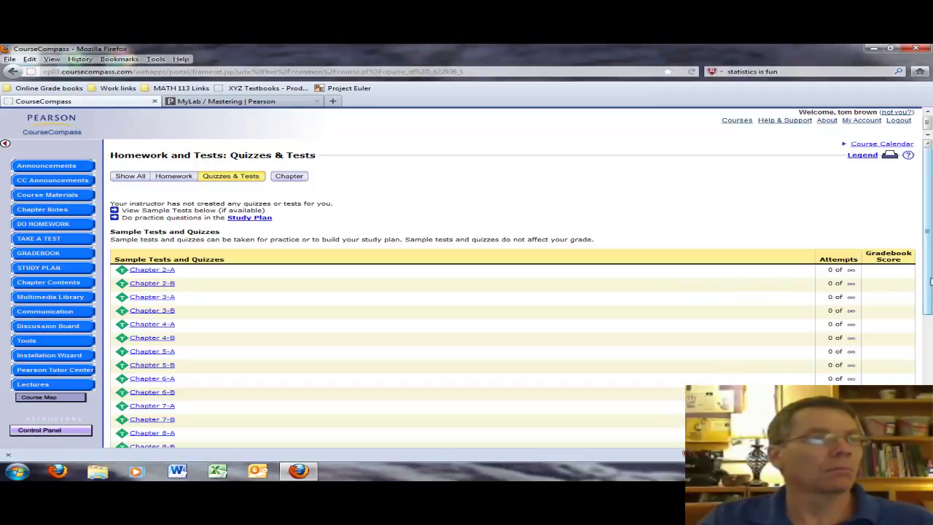
mouse_move(927, 232)
left_mouse_down()
mouse_move(927, 357)
mouse_move(928, 233)
left_mouse_up()
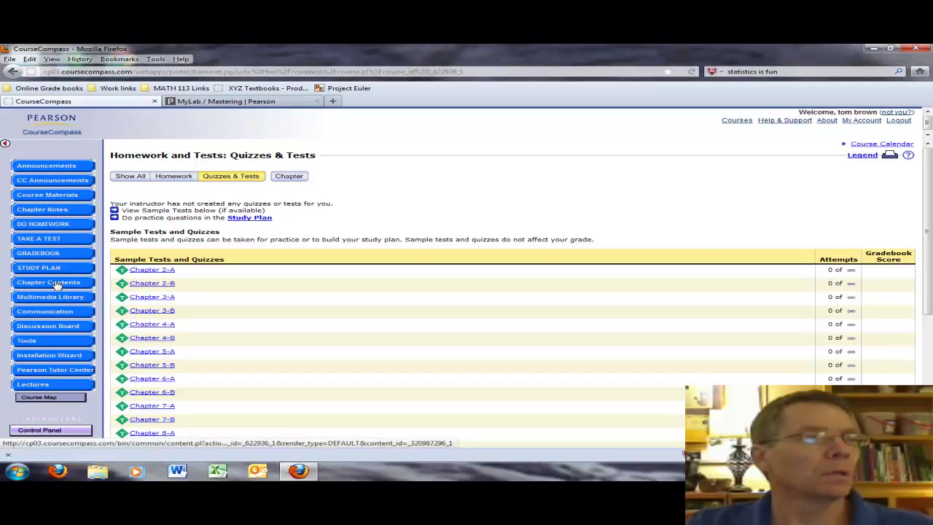
left_click(53, 255)
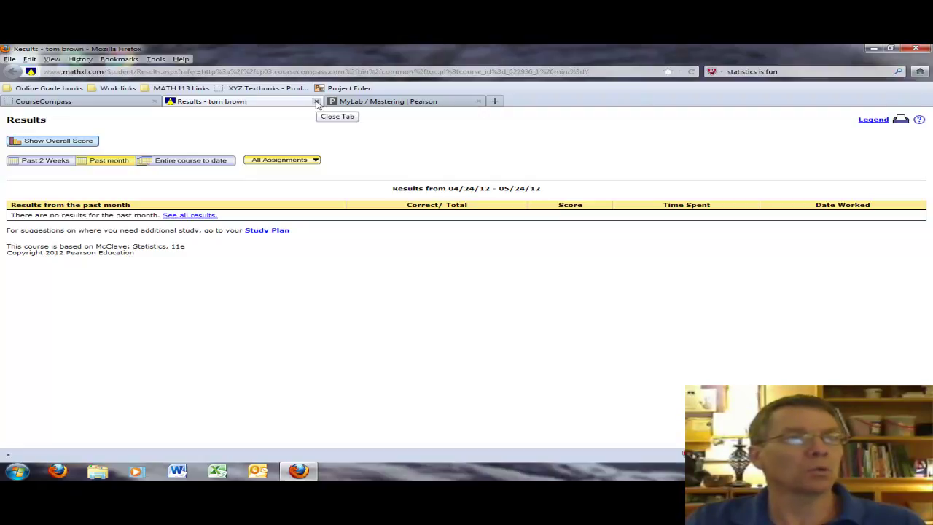
Step: Close Results, then go through Chapter Contents and Chapter 2 to Section 2.1 Describing Qualitative Data
left_click(317, 102)
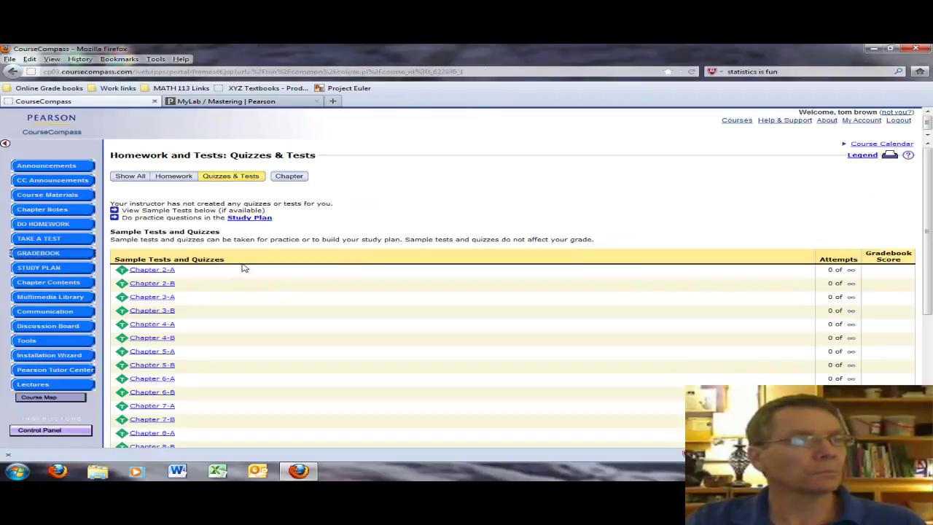
left_click(56, 284)
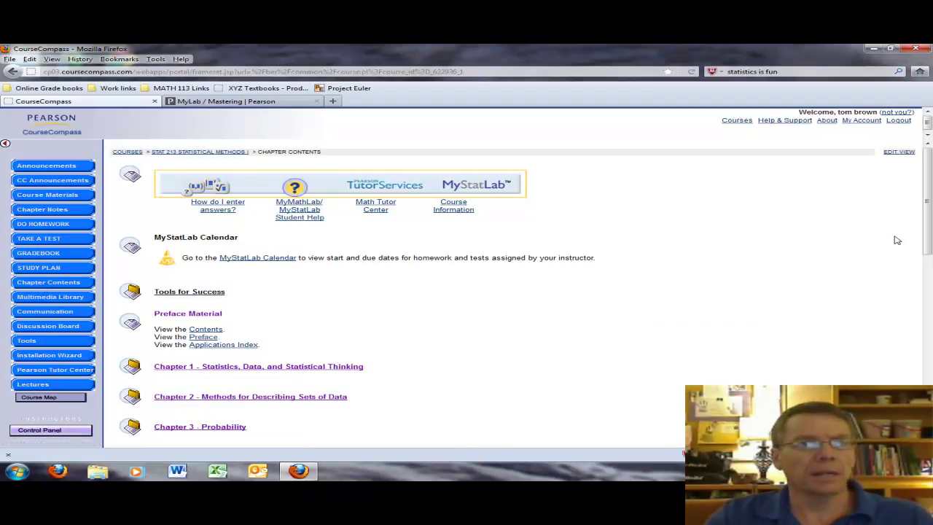
mouse_move(930, 240)
left_mouse_down()
mouse_move(930, 300)
mouse_move(930, 252)
left_mouse_up()
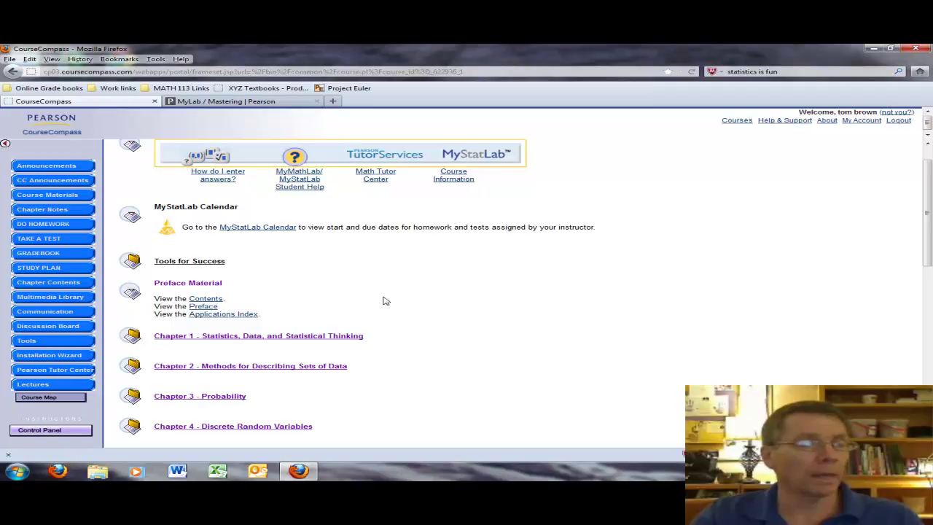
left_click(275, 370)
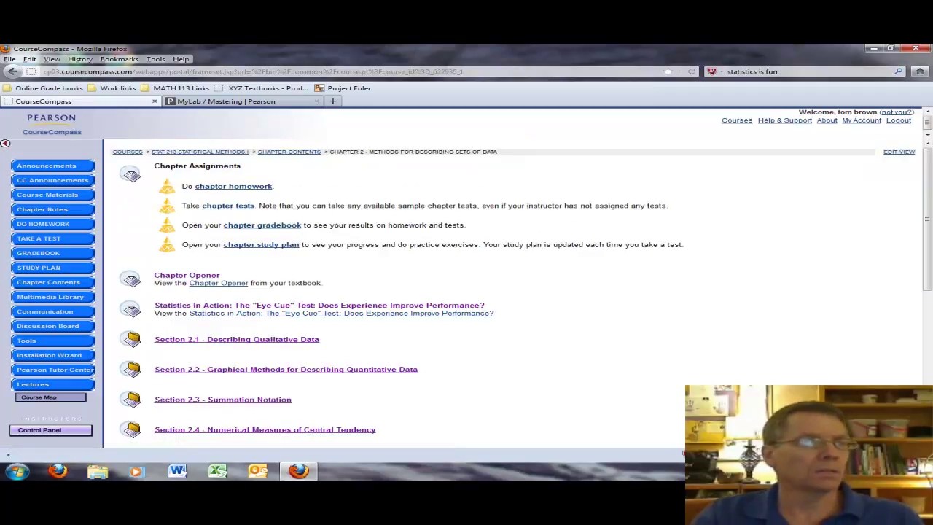
left_click(250, 339)
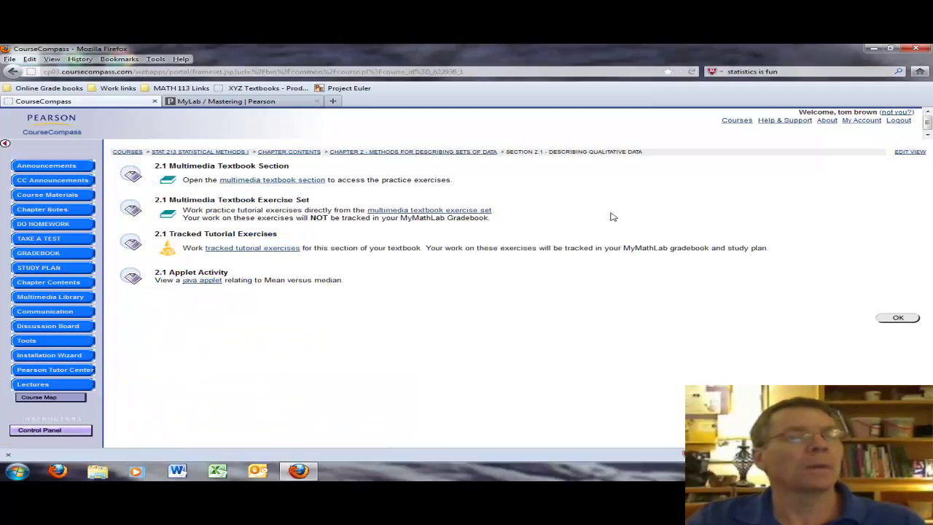
left_click(312, 182)
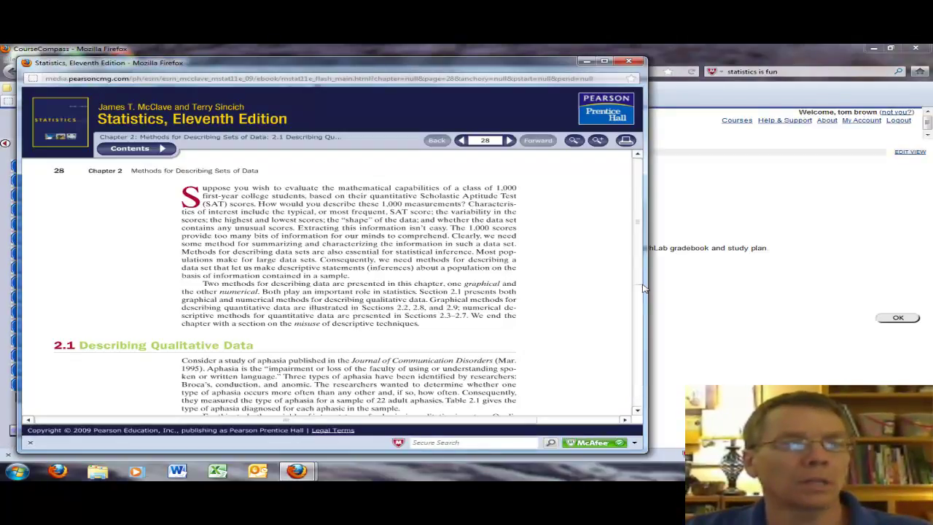
left_click(639, 278)
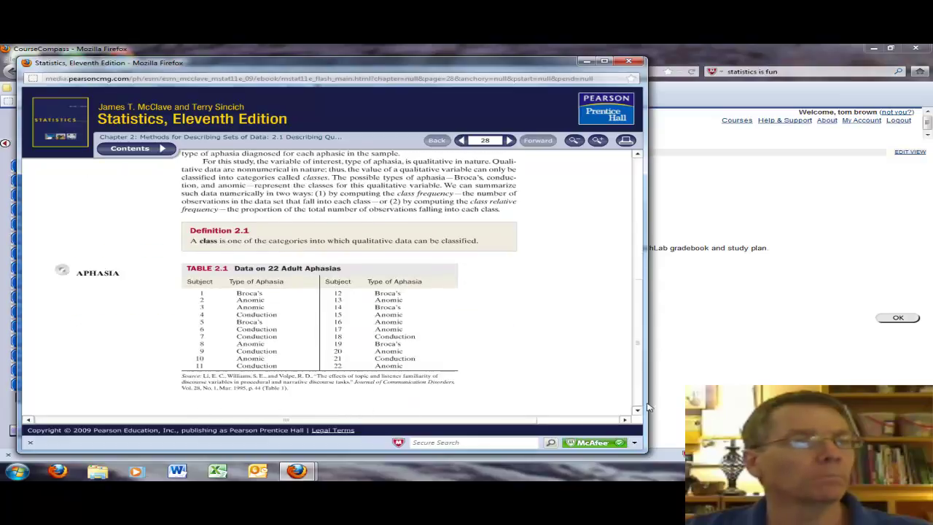
left_click(640, 309)
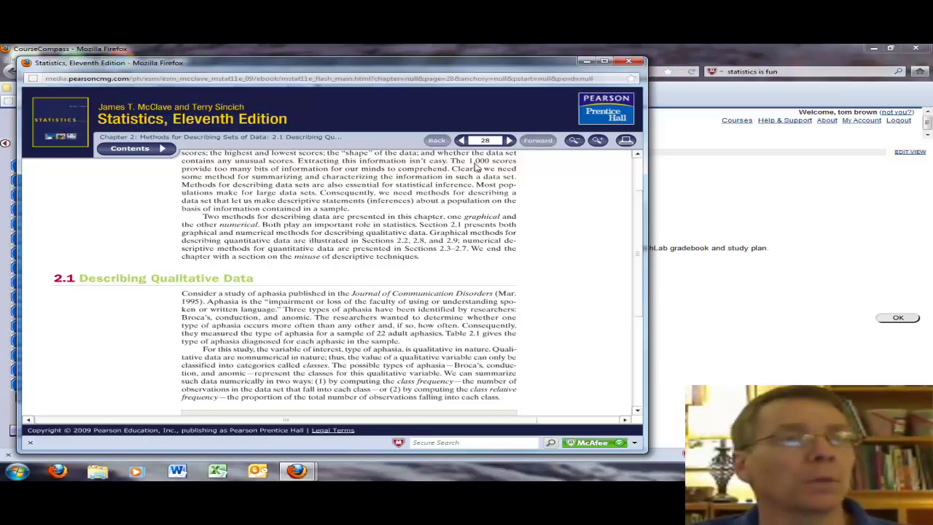
left_click(632, 63)
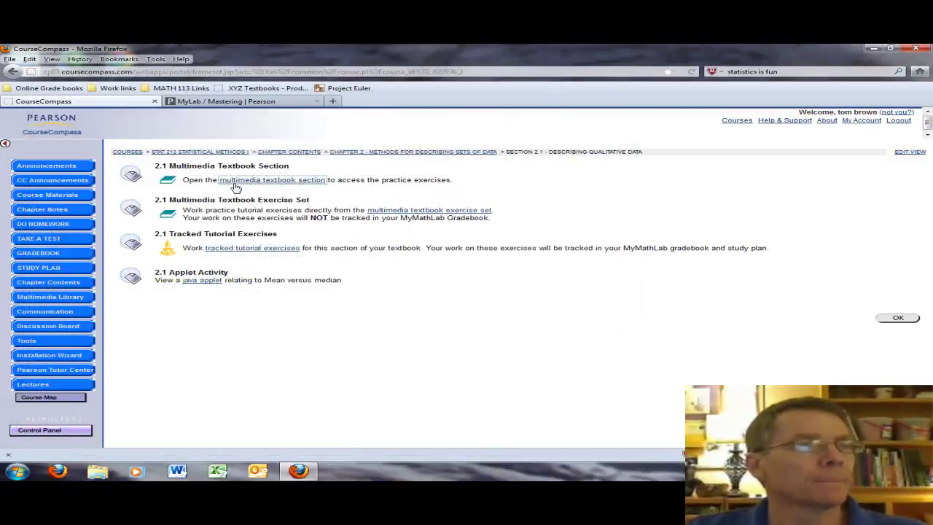
Step: Filter the Multimedia Library to StatCrunch resources for Chapter 2, Section 2.2 Graphical Methods
left_click(73, 302)
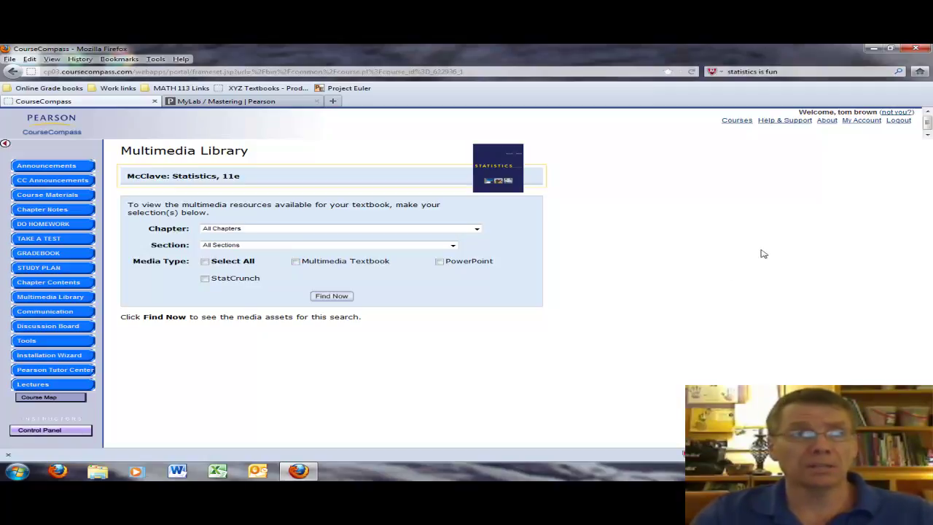
left_click(206, 281)
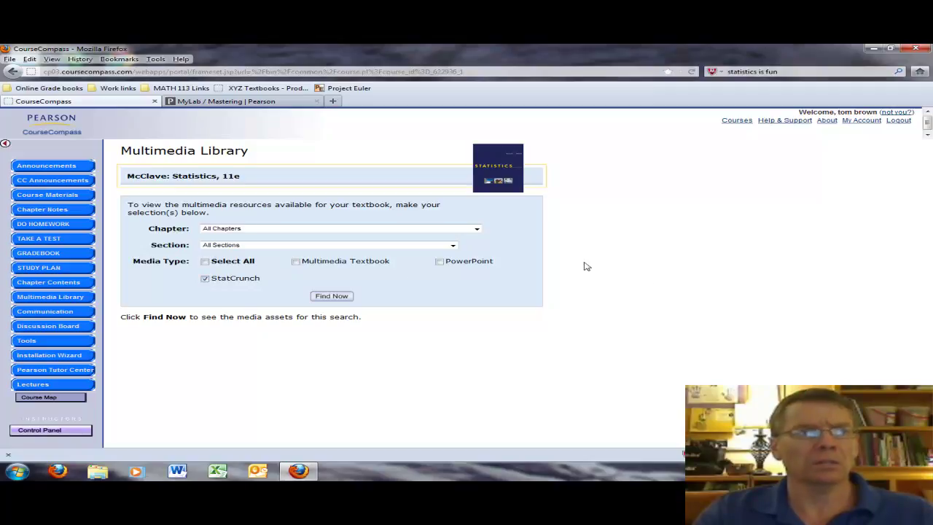
left_click(452, 247)
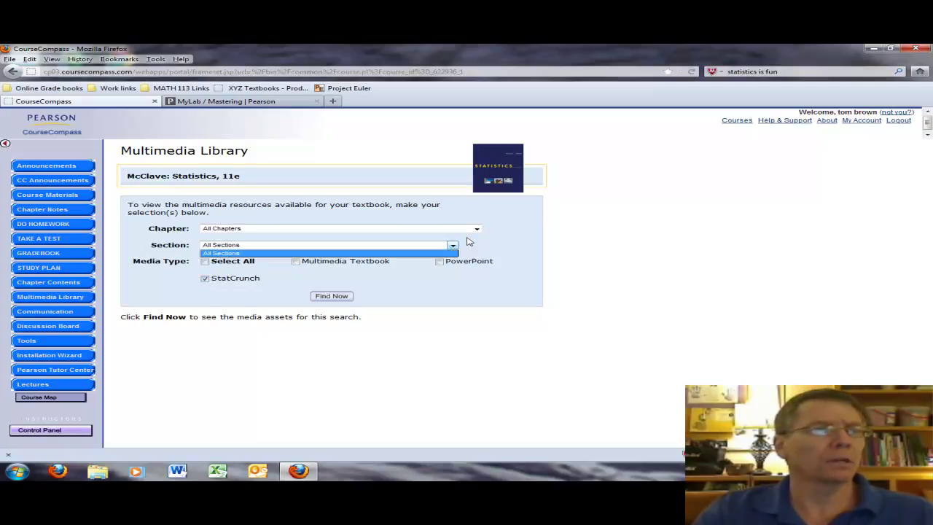
left_click(477, 229)
left_click(477, 230)
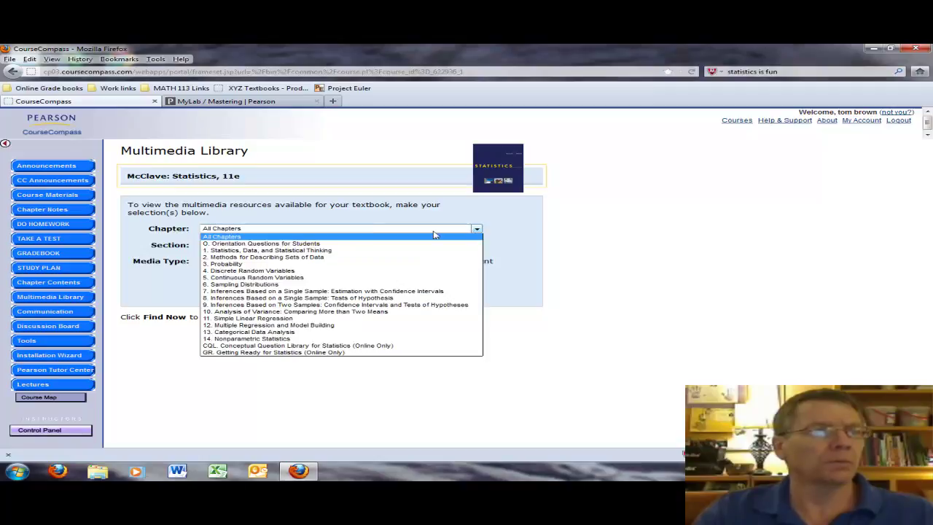
left_click(304, 260)
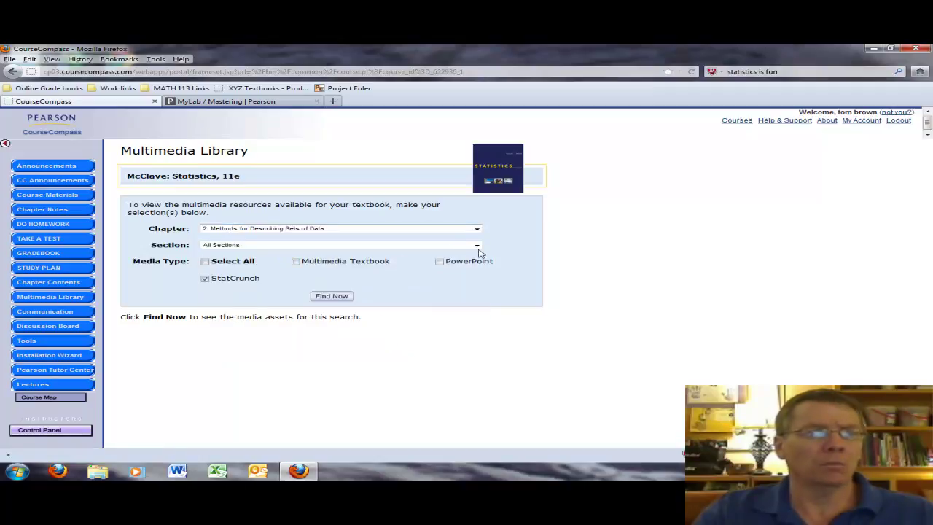
left_click(478, 246)
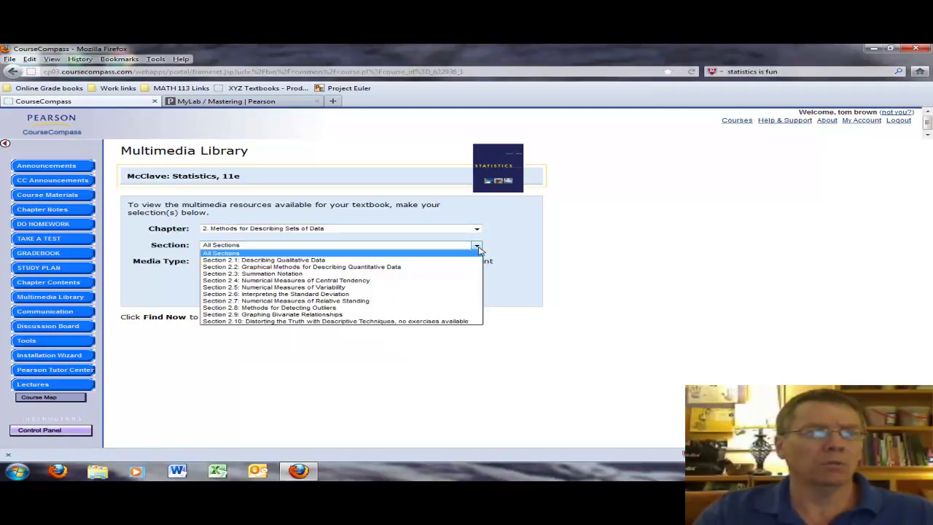
left_click(407, 269)
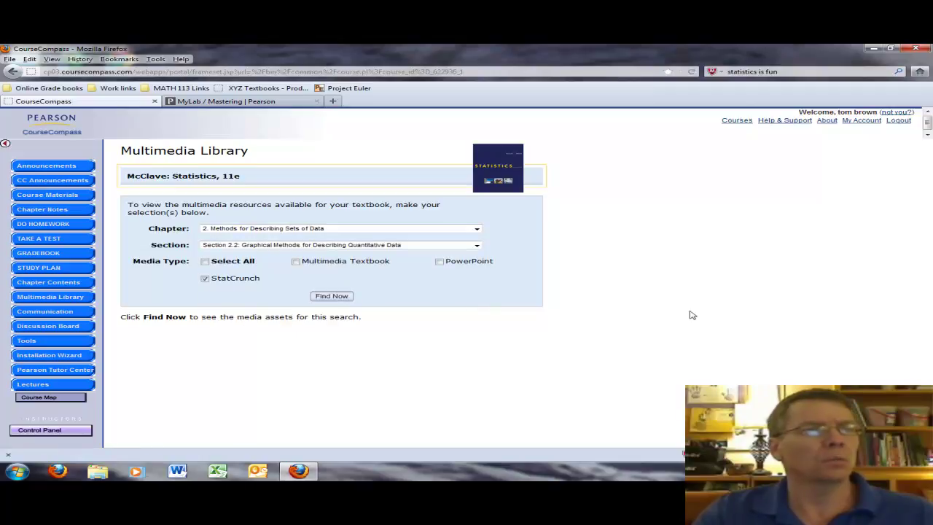
Step: Search and open the Chapter 2 StatCrunch data sets full-screen
left_click(333, 299)
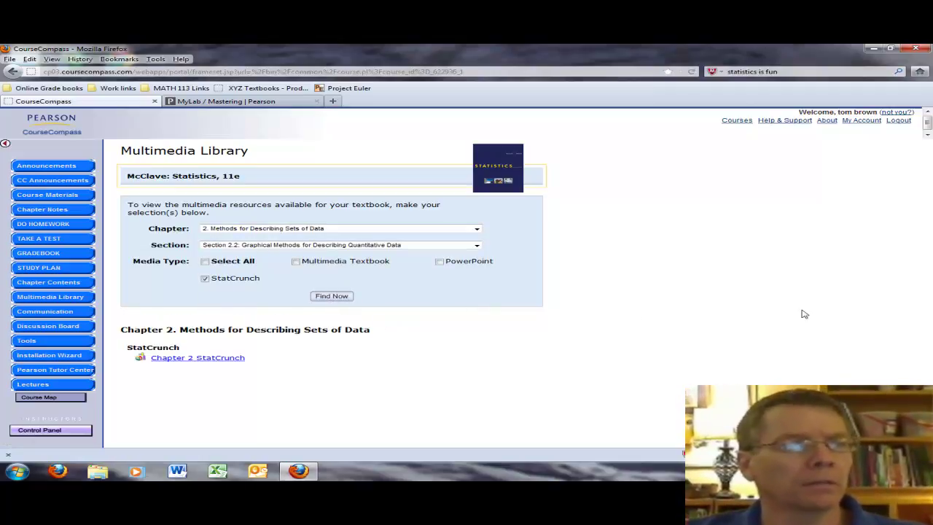
left_click(202, 359)
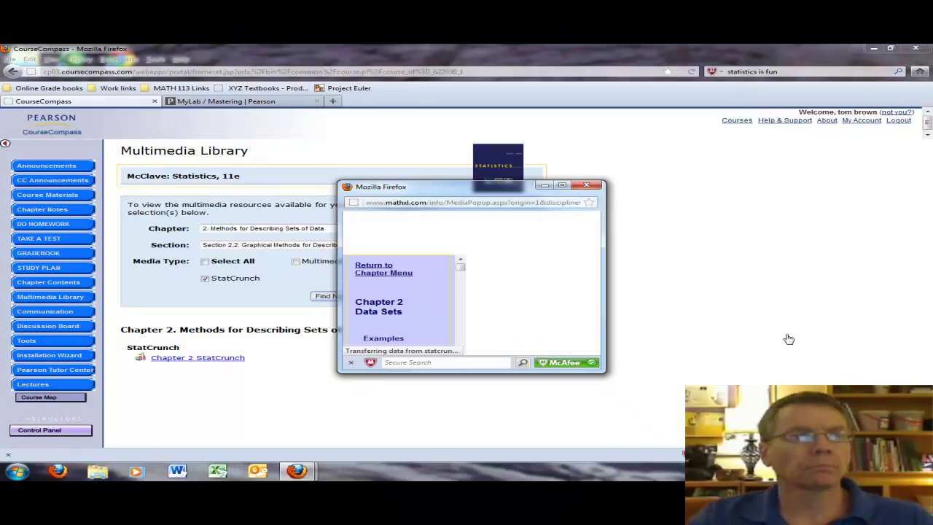
left_click(562, 185)
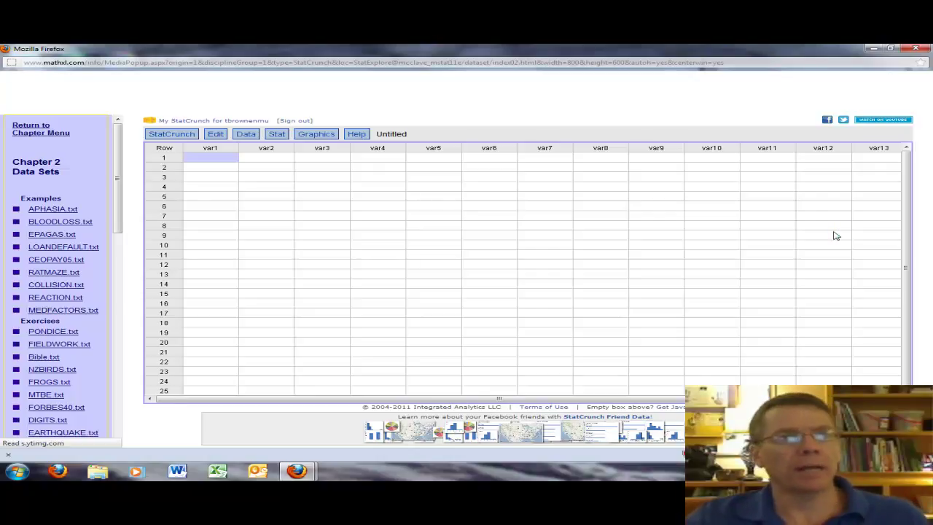
left_click(890, 48)
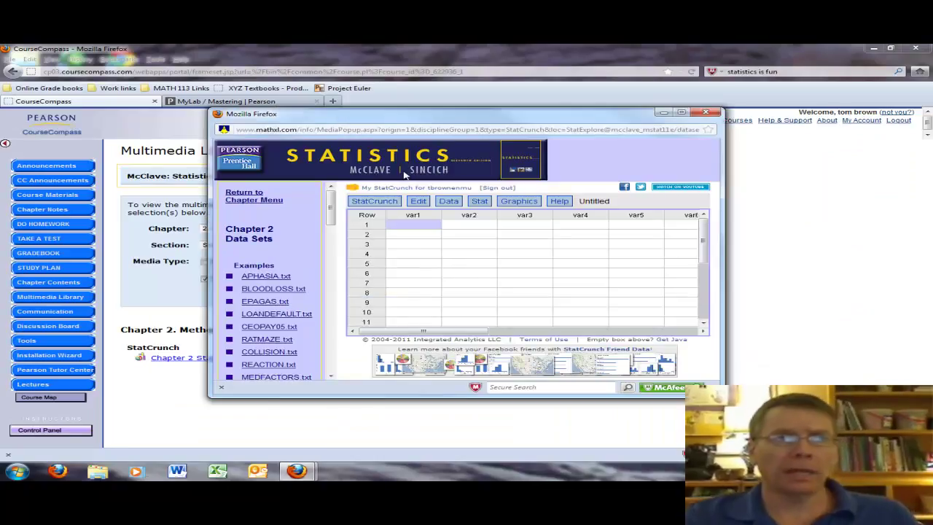
left_click(680, 113)
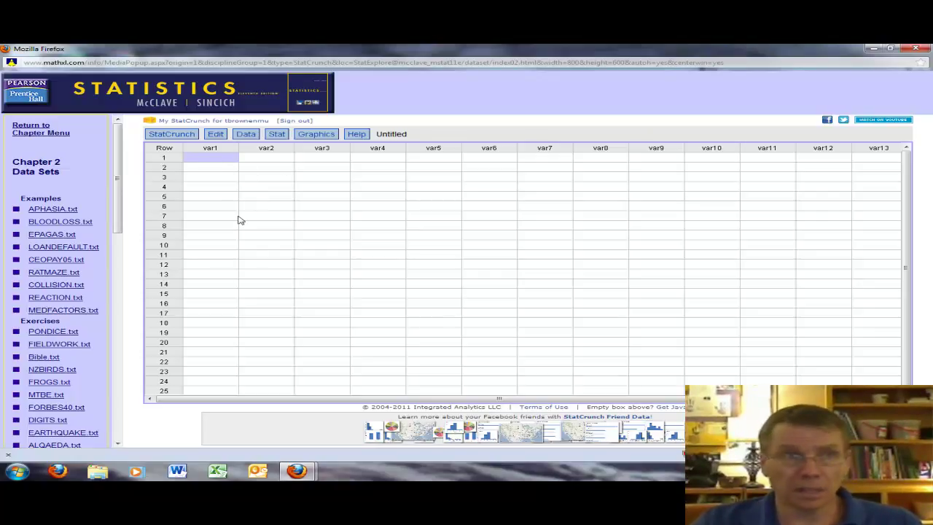
left_click(215, 135)
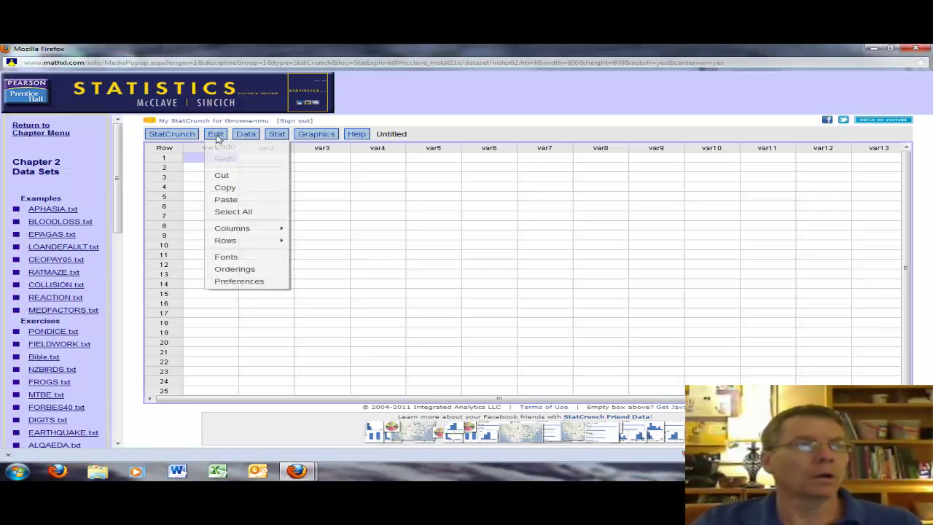
mouse_move(277, 135)
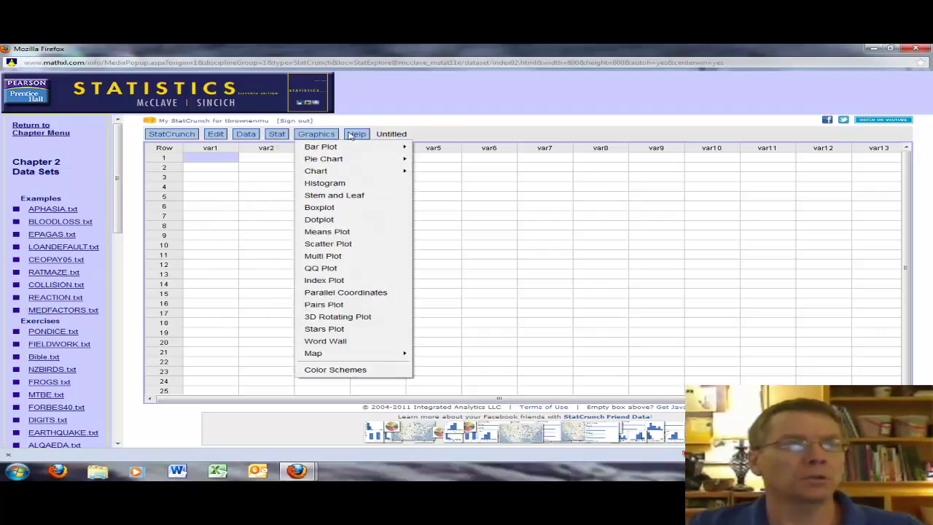
mouse_move(217, 135)
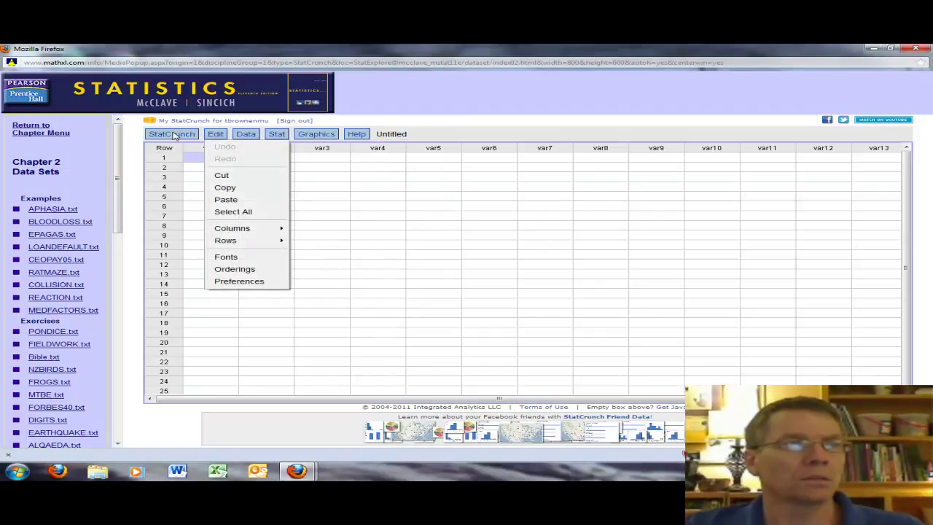
mouse_move(177, 137)
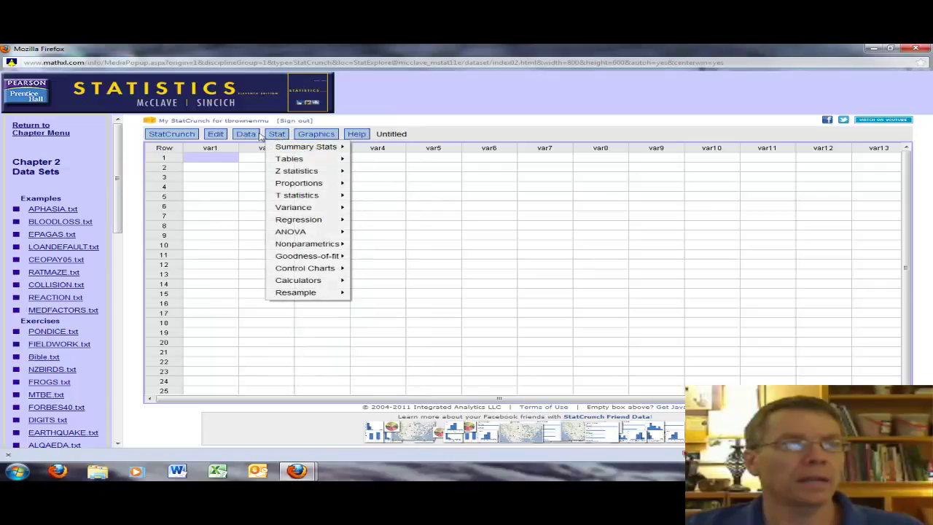
left_click_drag(210, 157, 469, 187)
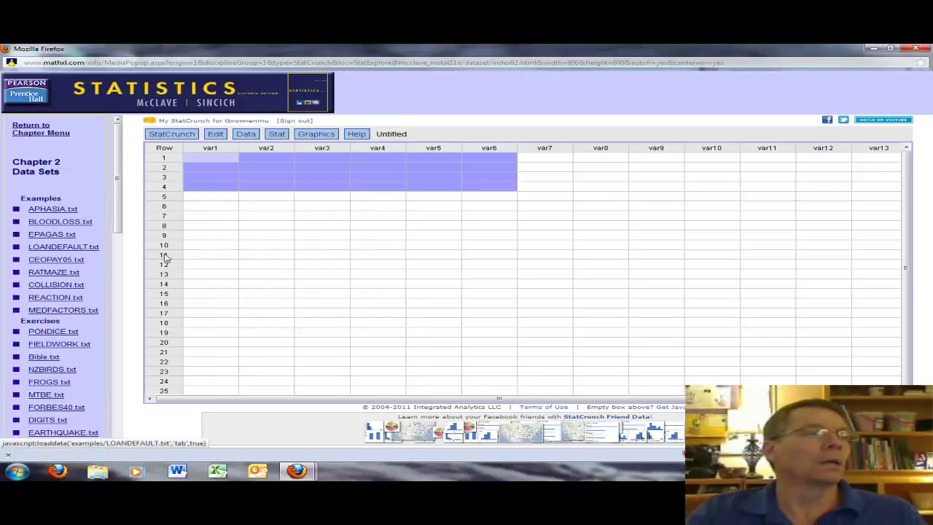
left_click(290, 236)
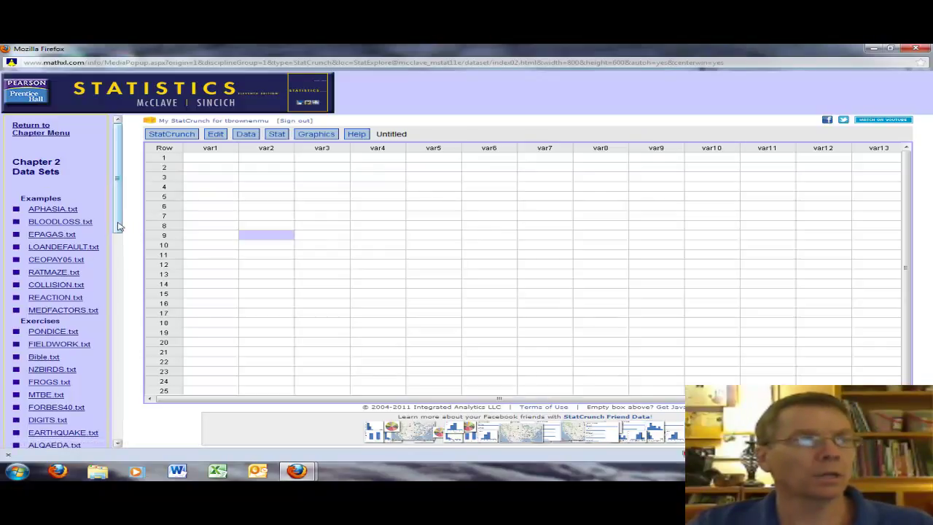
left_click_drag(119, 227, 119, 248)
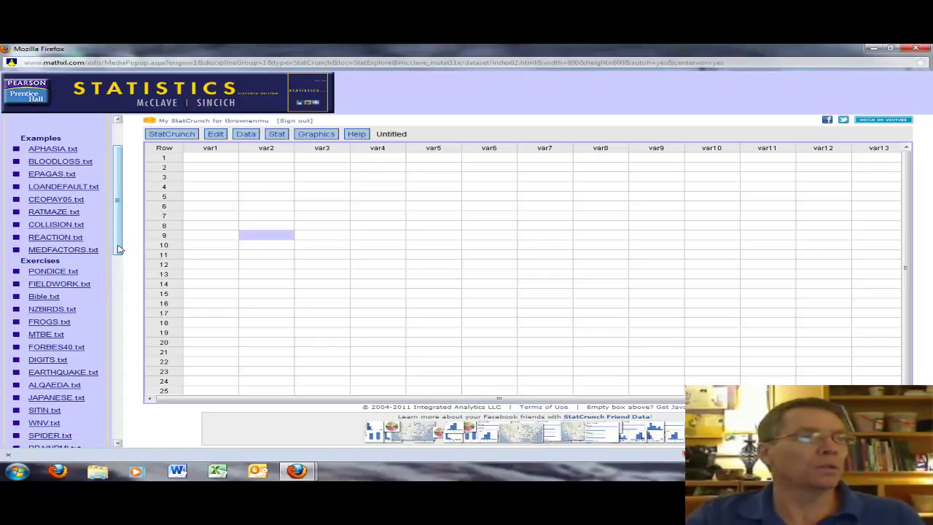
Step: Load EPAGAS.txt into the StatCrunch sheet and scroll through its data column
left_click(49, 175)
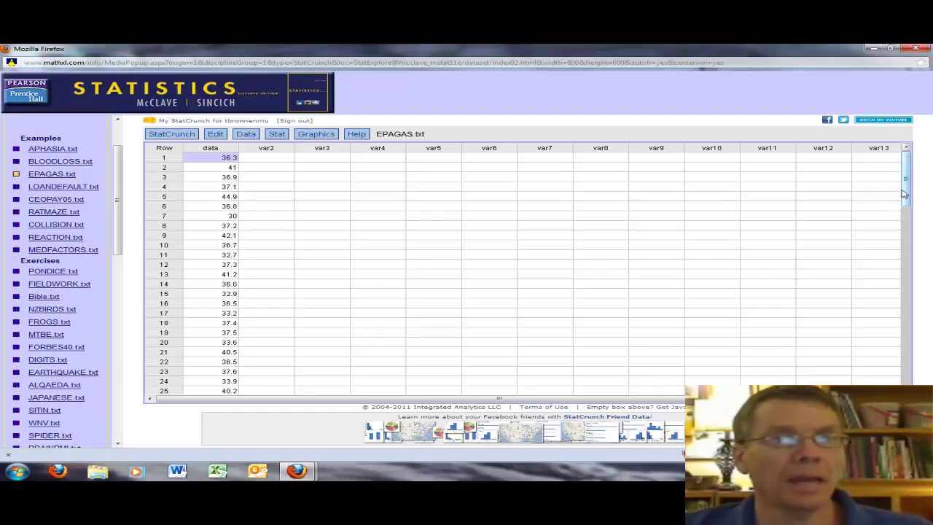
left_click_drag(909, 195, 911, 164)
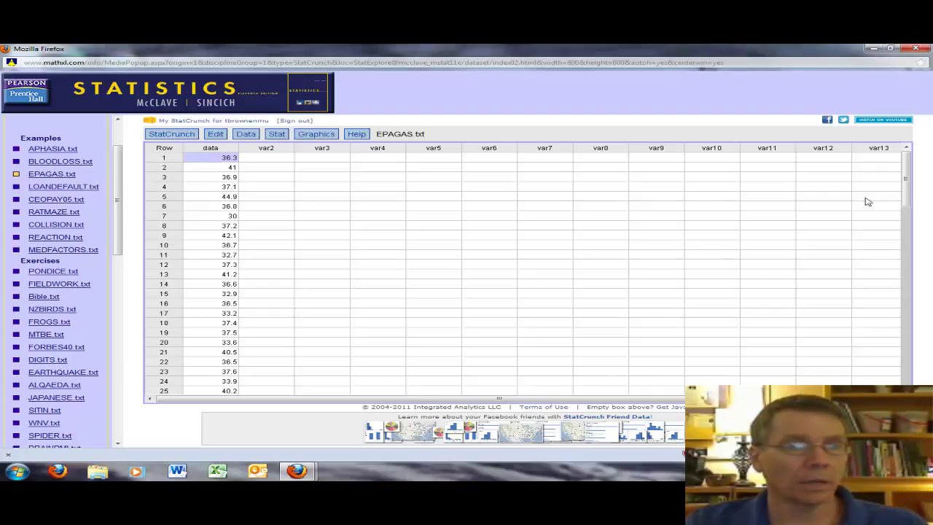
mouse_move(908, 182)
left_mouse_down()
mouse_move(924, 270)
mouse_move(921, 377)
mouse_move(910, 354)
mouse_move(910, 211)
mouse_move(907, 357)
mouse_move(896, 178)
left_mouse_up()
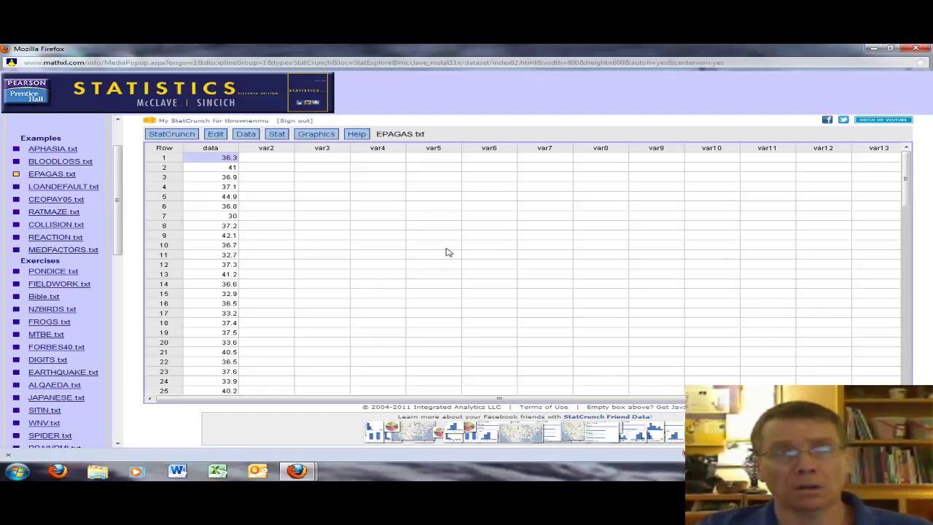
Step: Close StatCrunch and open the course Discussion Board forums
left_click(921, 50)
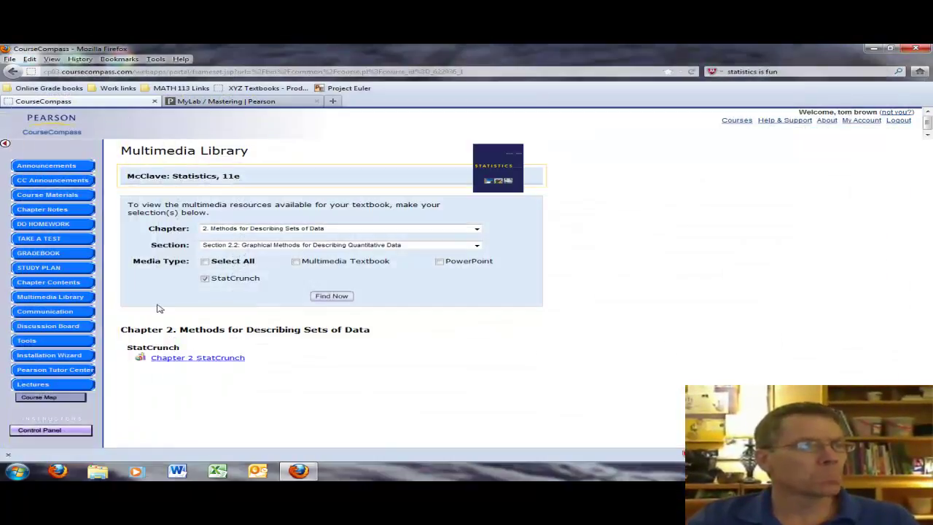
left_click(67, 328)
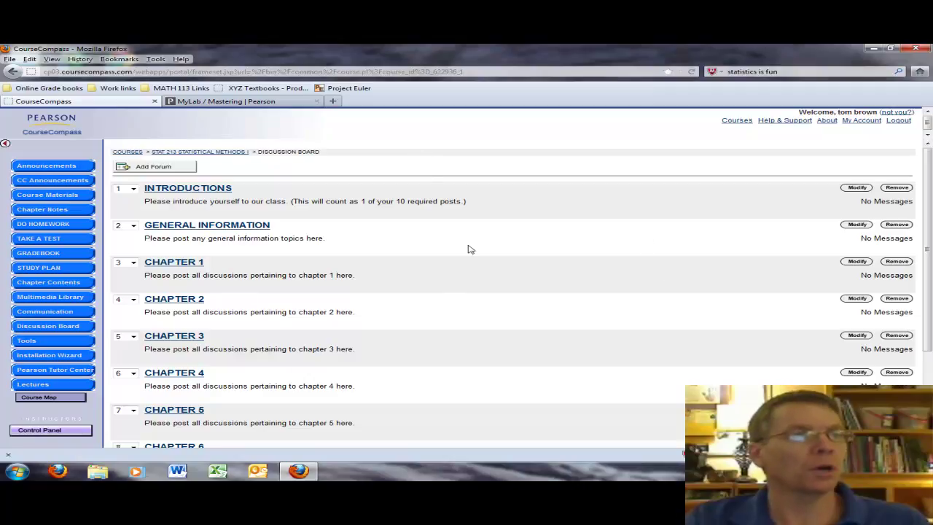
Step: Open the MyMathLab/MyStatLab Installation Wizard page
left_click(64, 357)
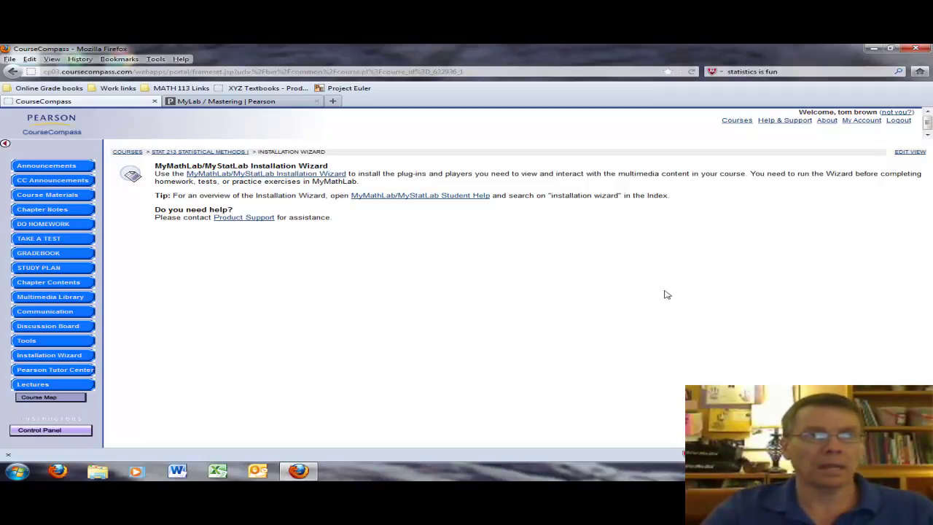
Step: Open Links_to_Lectures.doc from the Lectures page in Microsoft Word
left_click(49, 386)
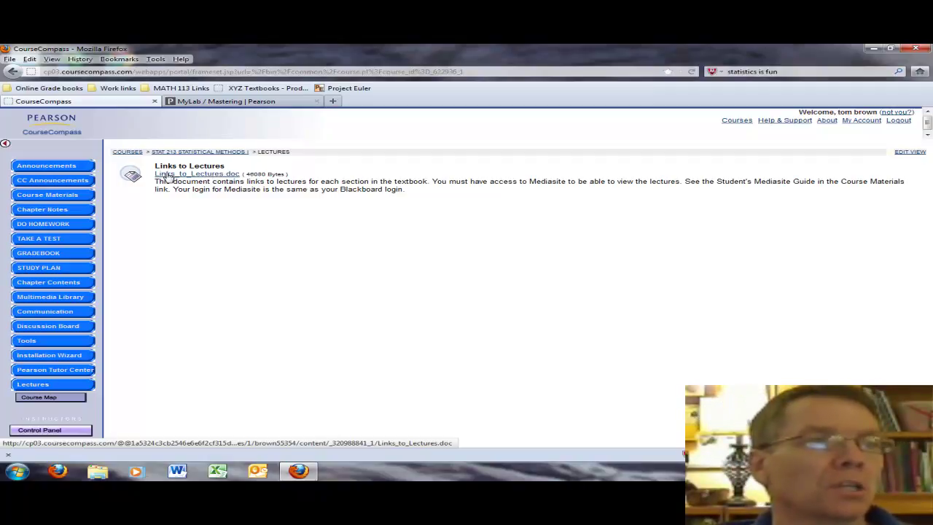
left_click(201, 175)
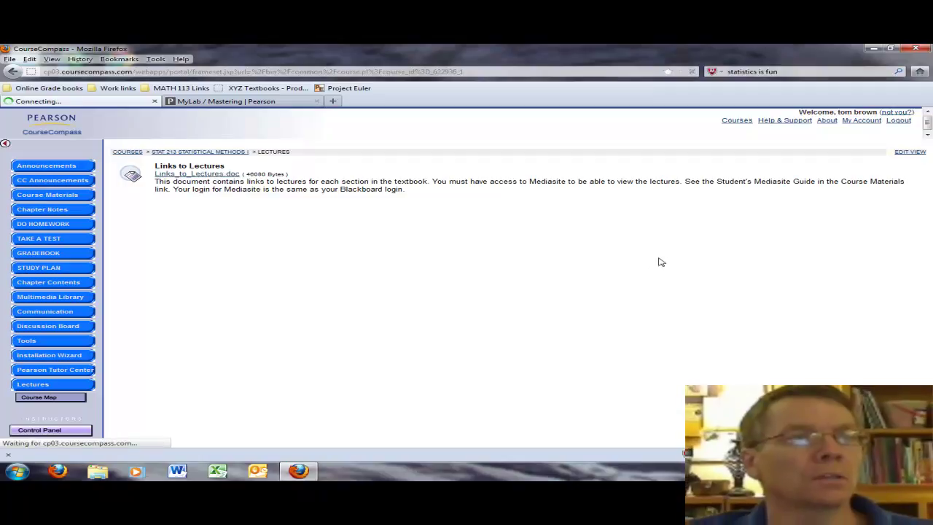
left_click(515, 304)
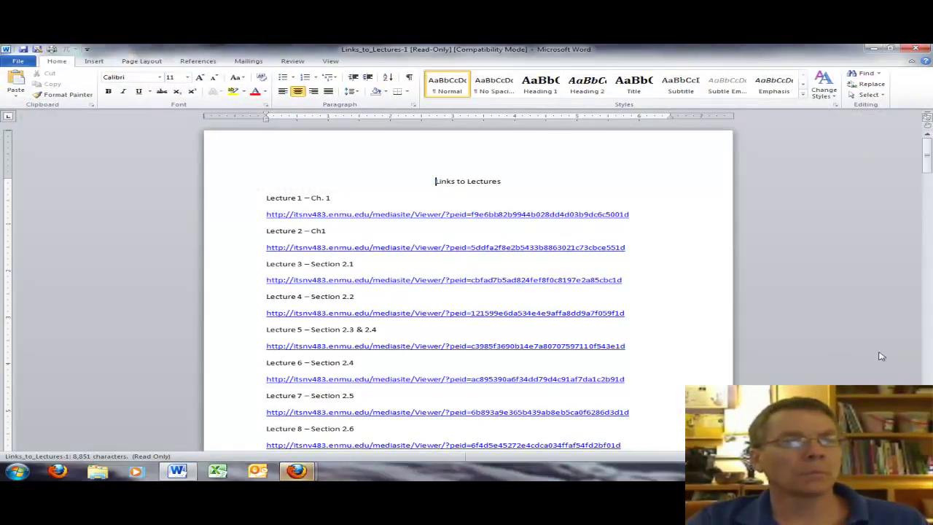
Step: Replace the Lecture 1 link with 000000000 and select the whole Lecture 2 link to copy
mouse_move(927, 164)
left_mouse_down()
mouse_move(927, 297)
mouse_move(927, 157)
left_mouse_up()
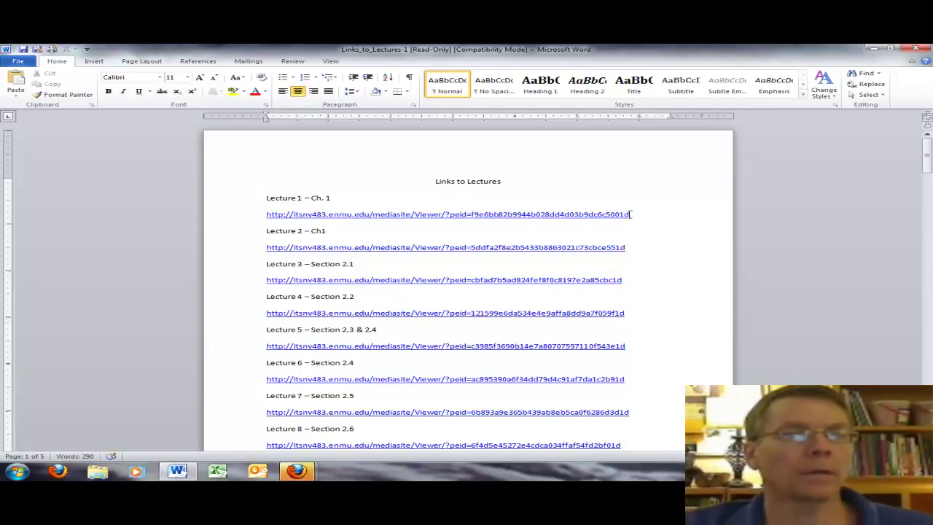
left_click_drag(632, 215, 267, 219)
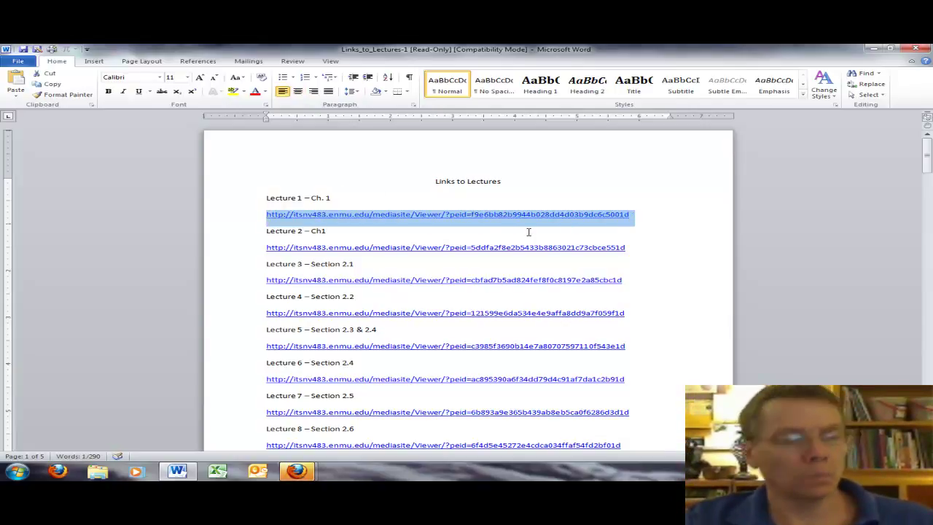
type("000000000")
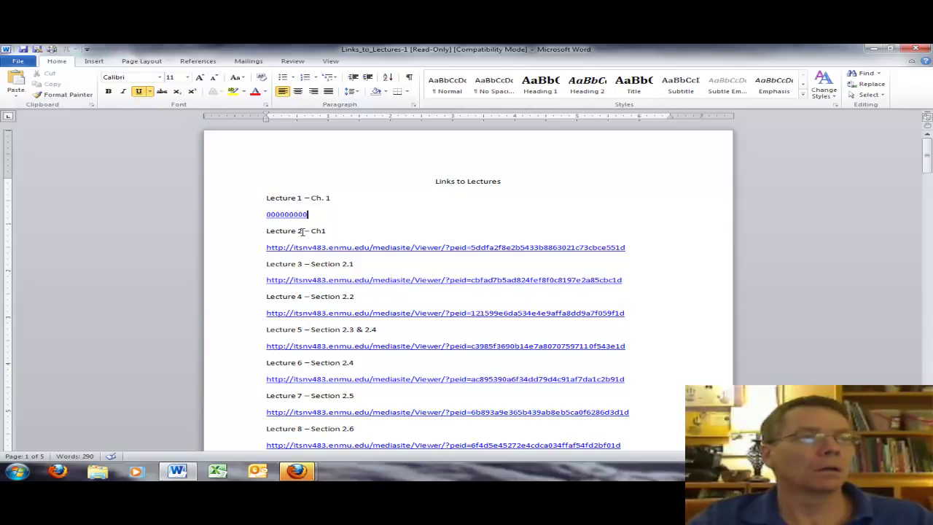
triple_click(635, 249)
key("ctrl+c")
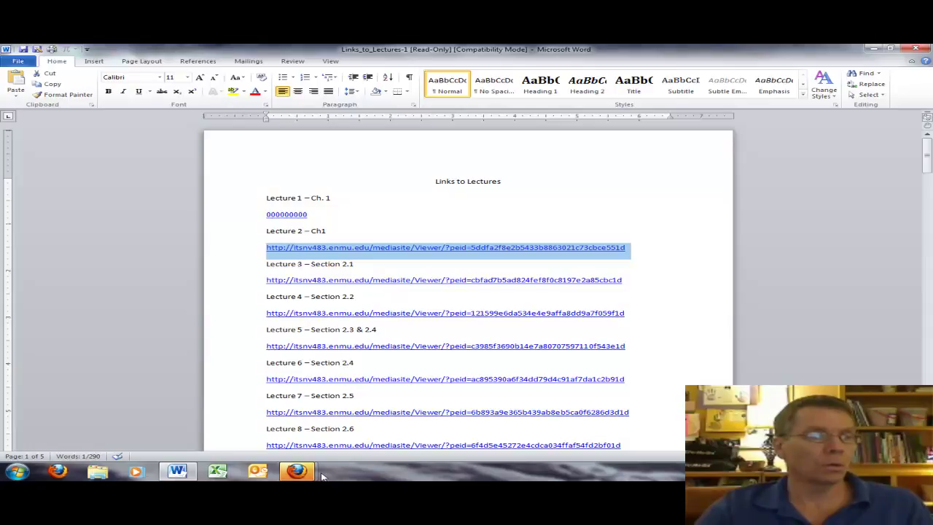
Step: Open the copied Lecture 2 link in a new Firefox tab
mouse_move(299, 473)
left_click(281, 418)
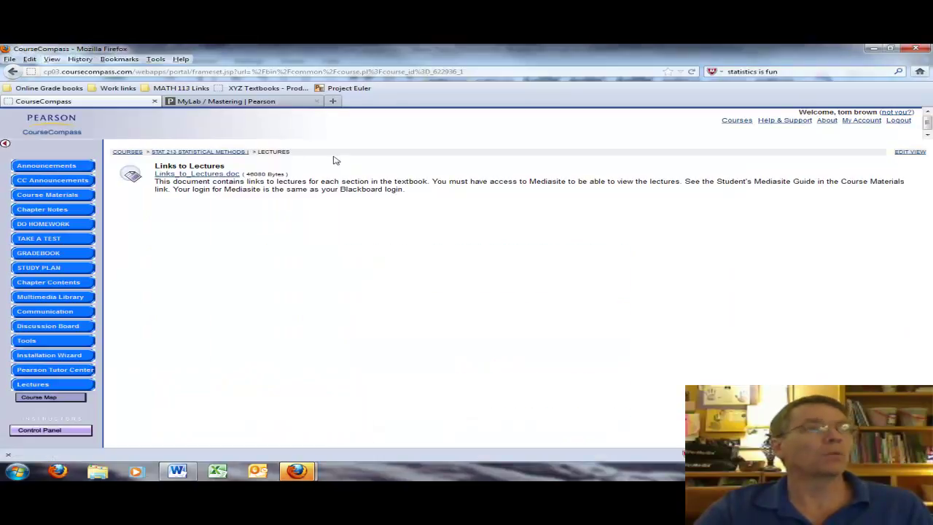
left_click(334, 102)
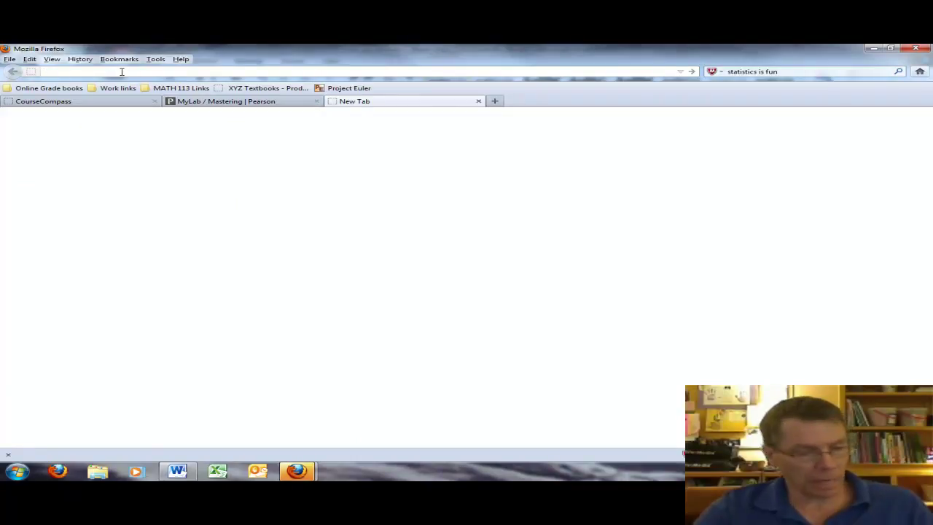
key("ctrl+v")
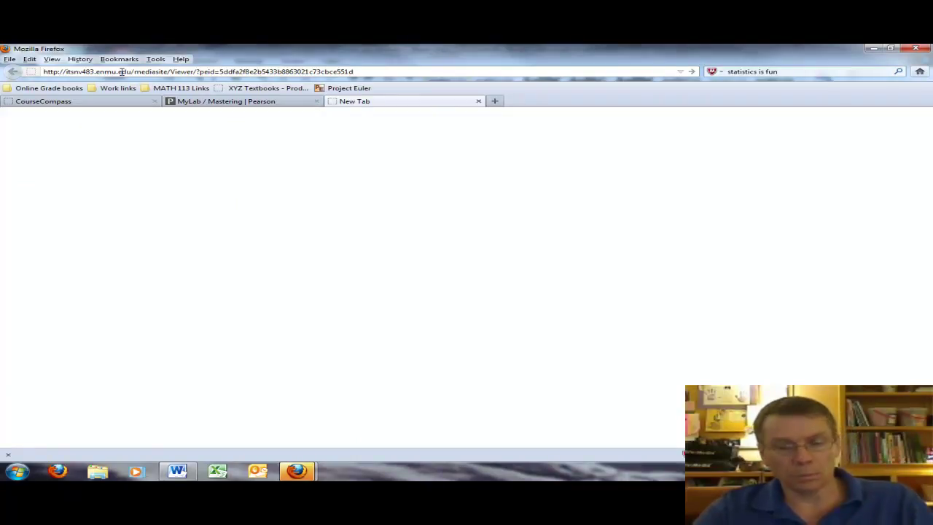
key("Return")
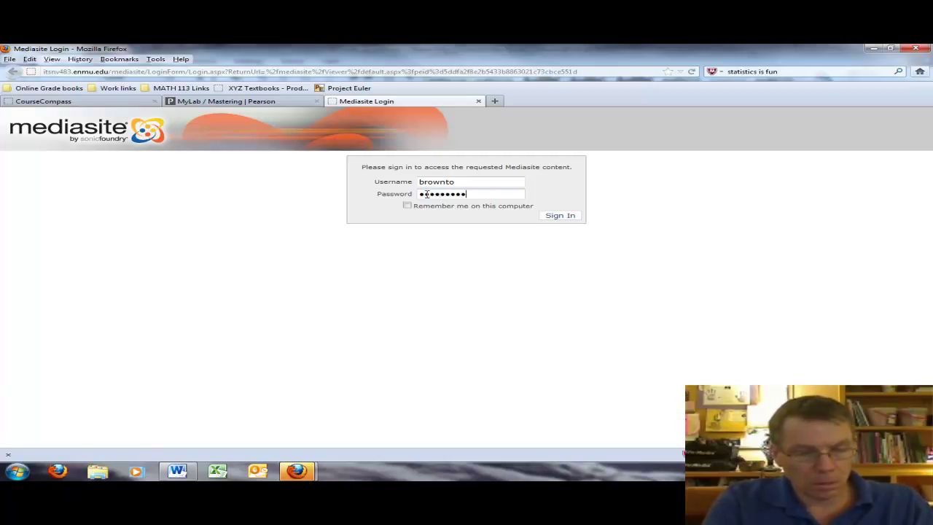
Step: Sign in to Mediasite to play the lecture, then close the MyLab / Mastering tab
left_click(558, 216)
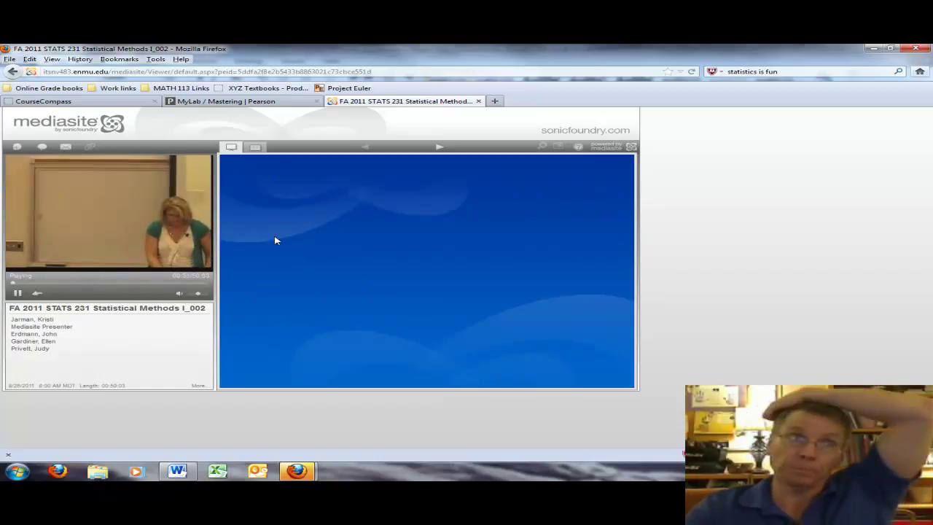
middle_click(306, 101)
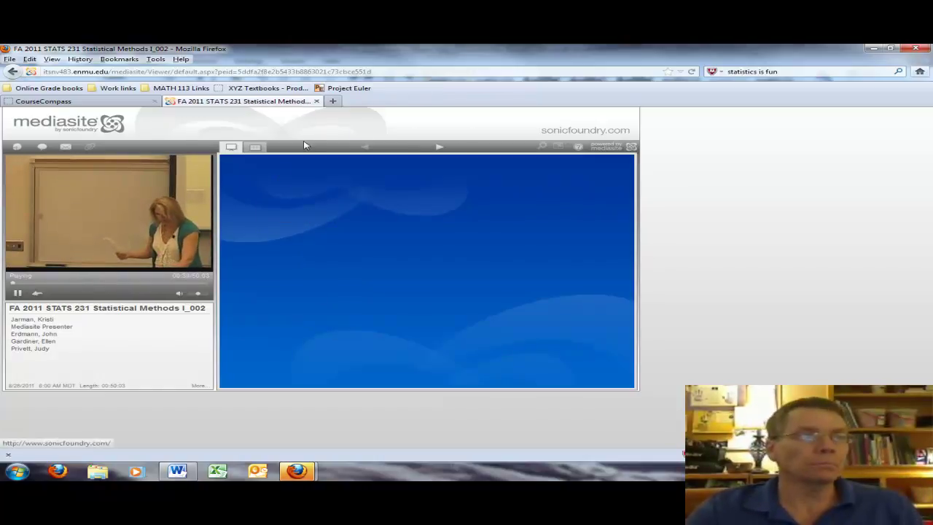
Step: Close the Mediasite lecture tab and reopen Links_to_Lectures.doc from Lectures in Word
left_click(66, 101)
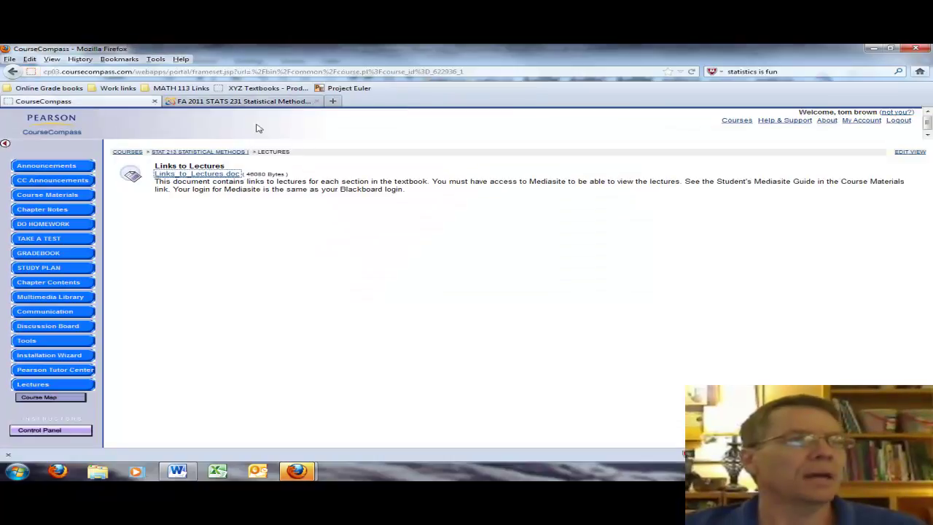
left_click(318, 102)
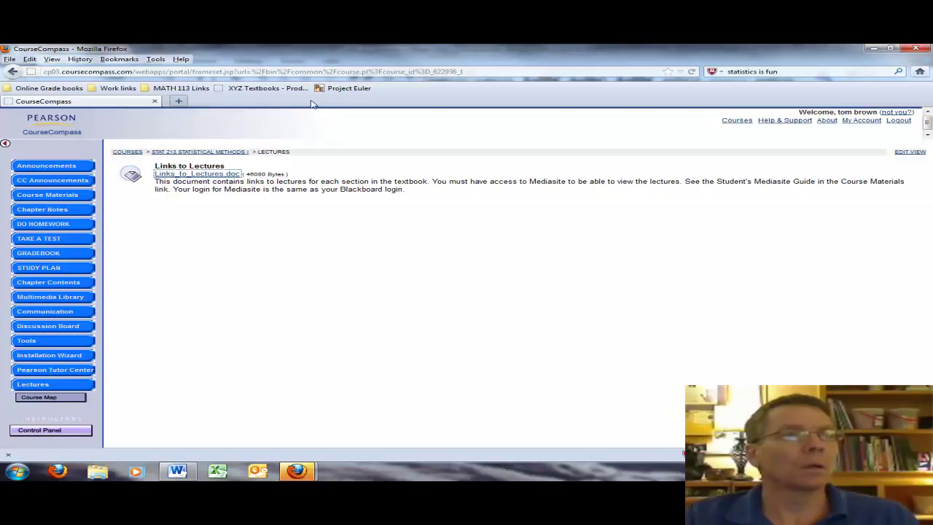
left_click(49, 387)
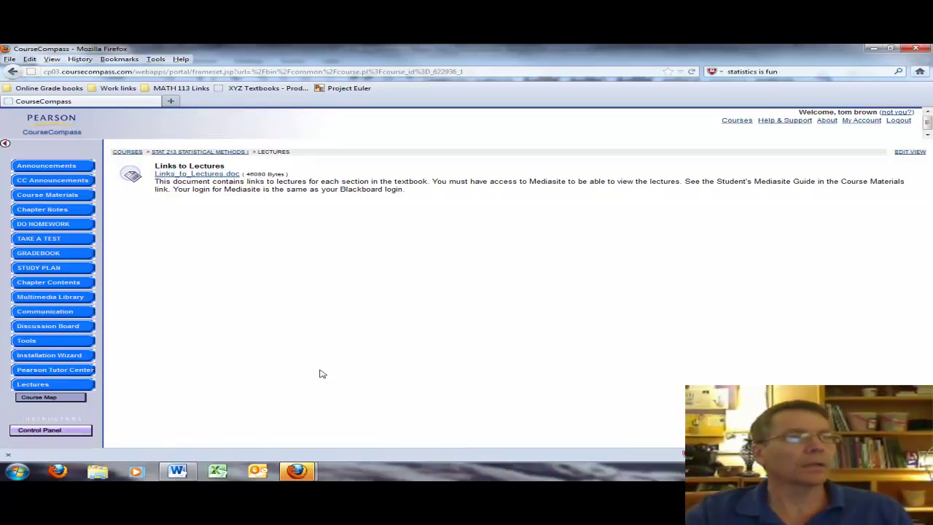
left_click(199, 176)
left_click(517, 307)
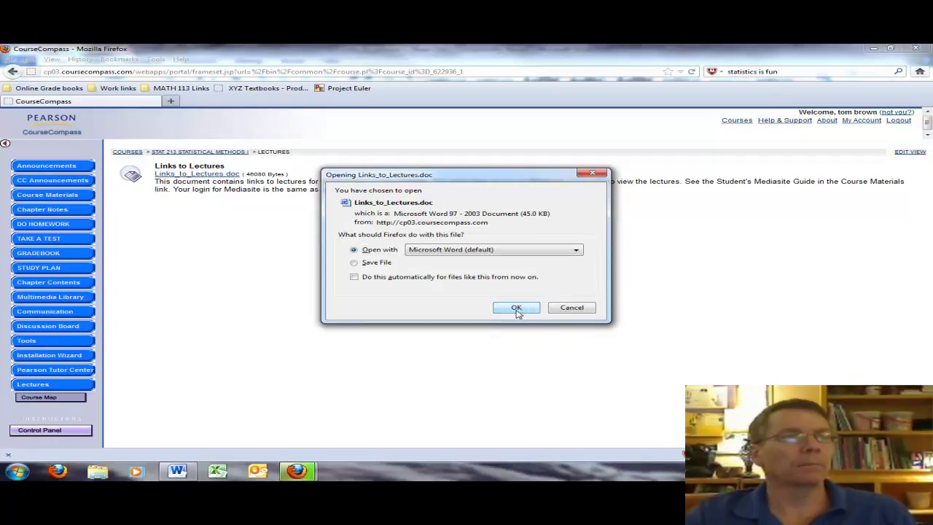